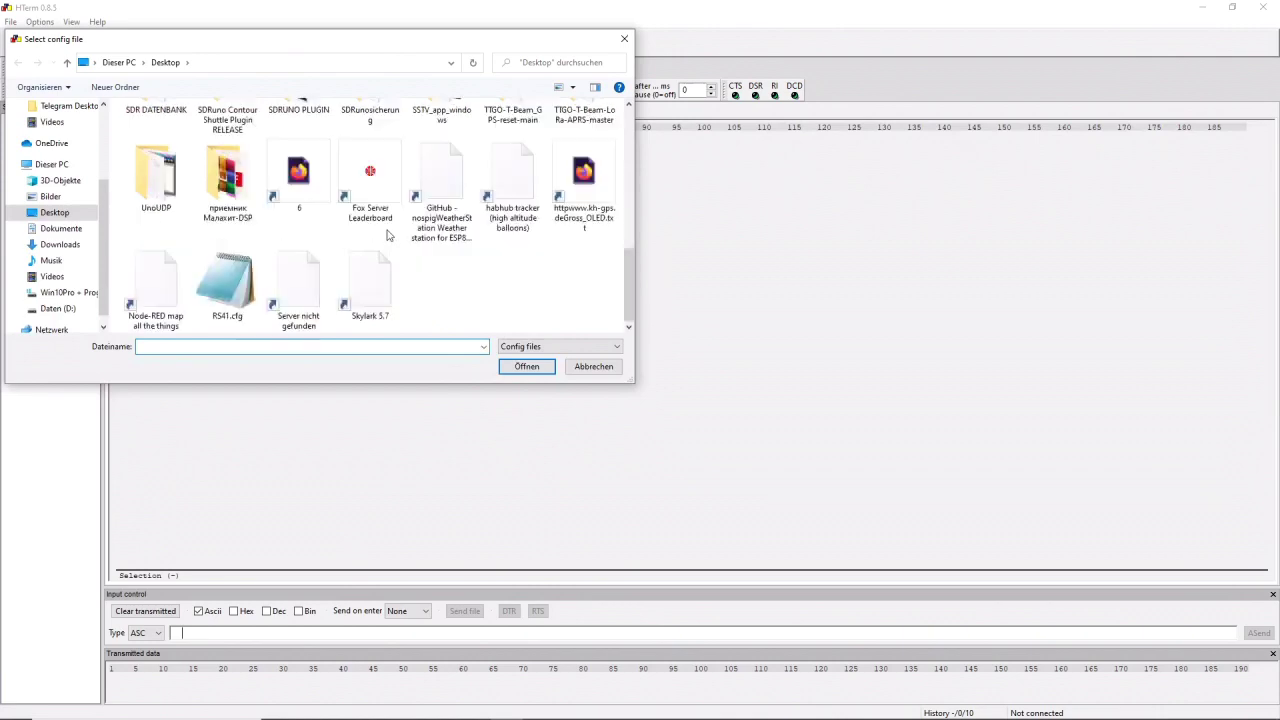
Step: Load RS41.cfg (COM2, 9600 baud, 8N1), maximize HTerm, and disconnect the COM2 port
left_click(228, 280)
left_click(521, 366)
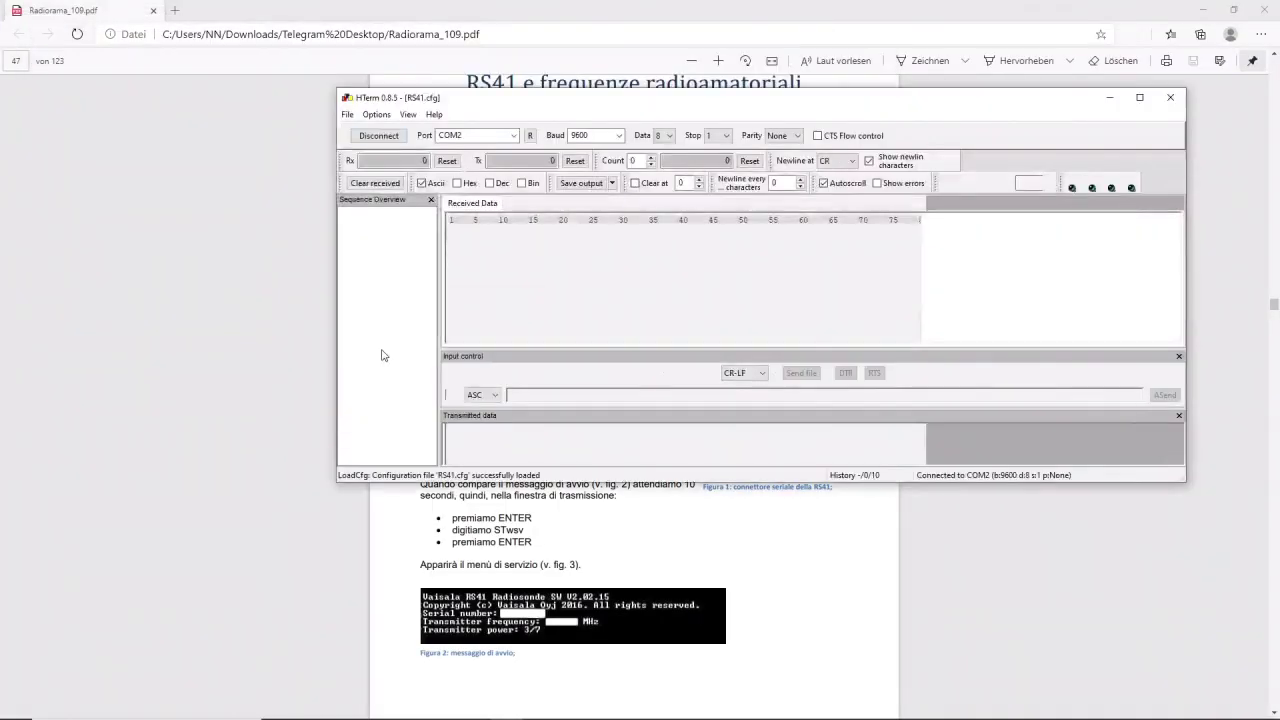
left_click(1139, 97)
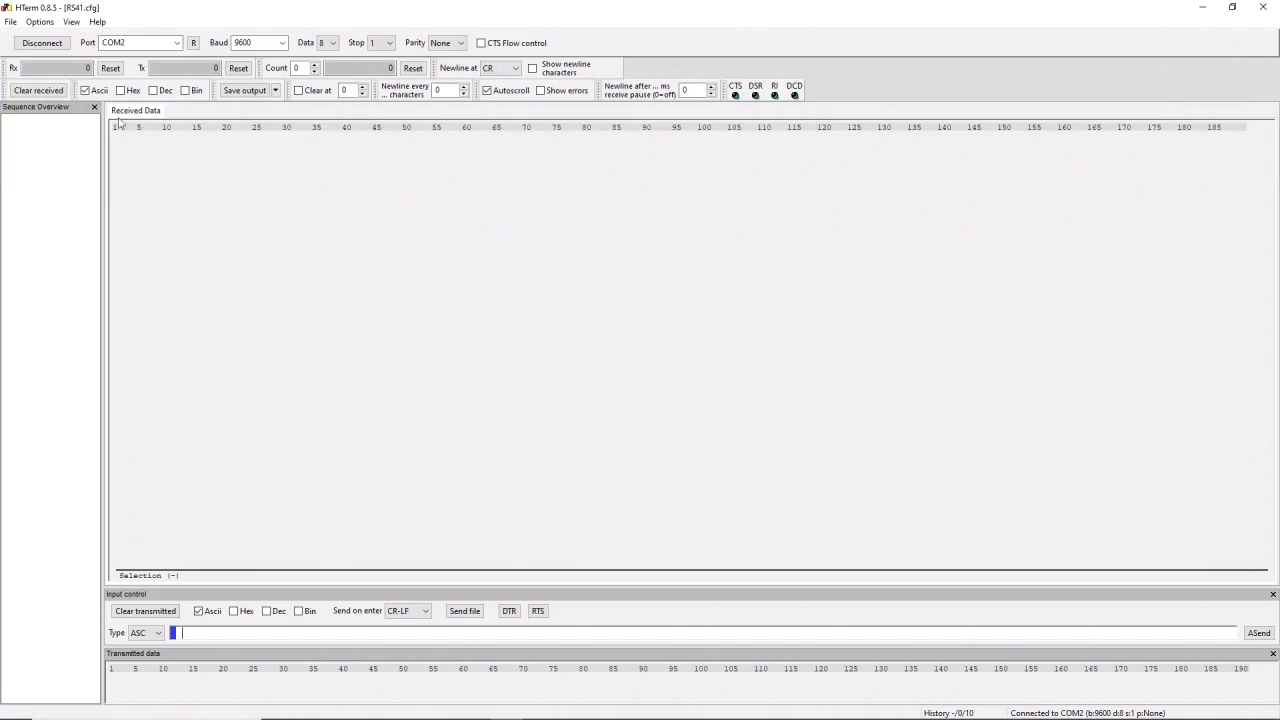
left_click(42, 43)
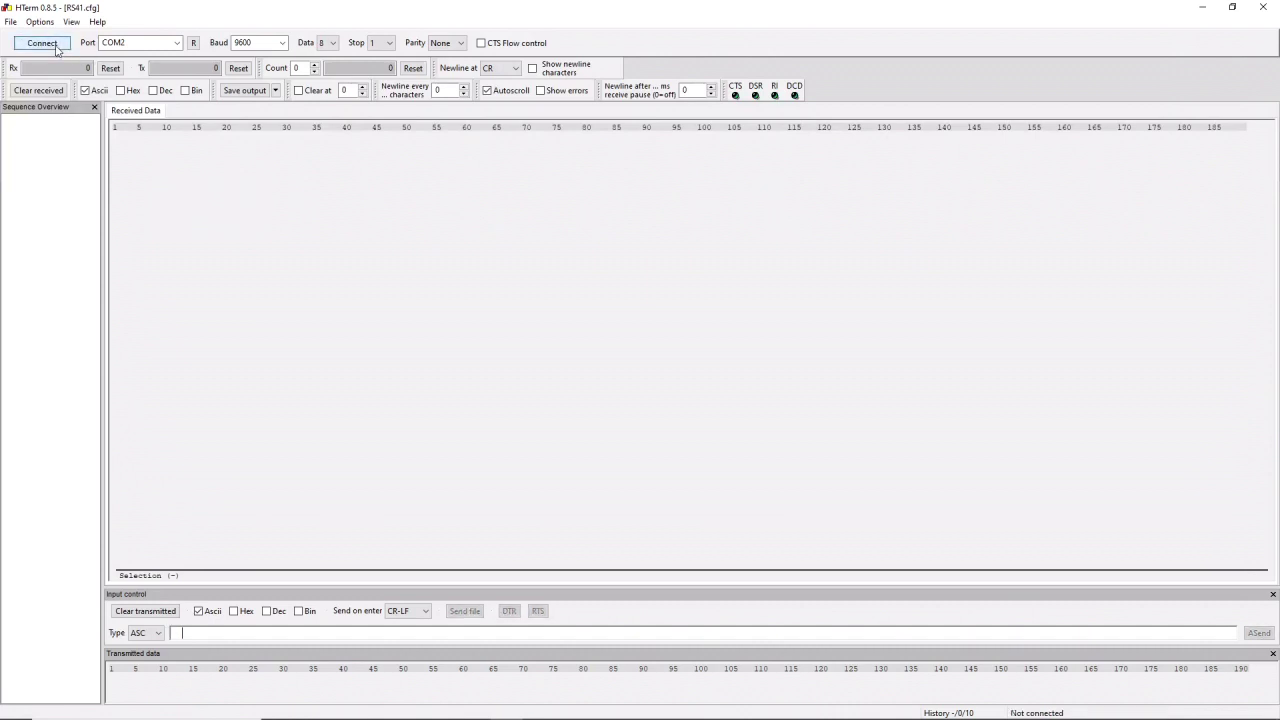
Step: Reconnect COM2, wait for the RS41 boot message showing 401.10 MHz, then bring SDR# forward
left_click(57, 49)
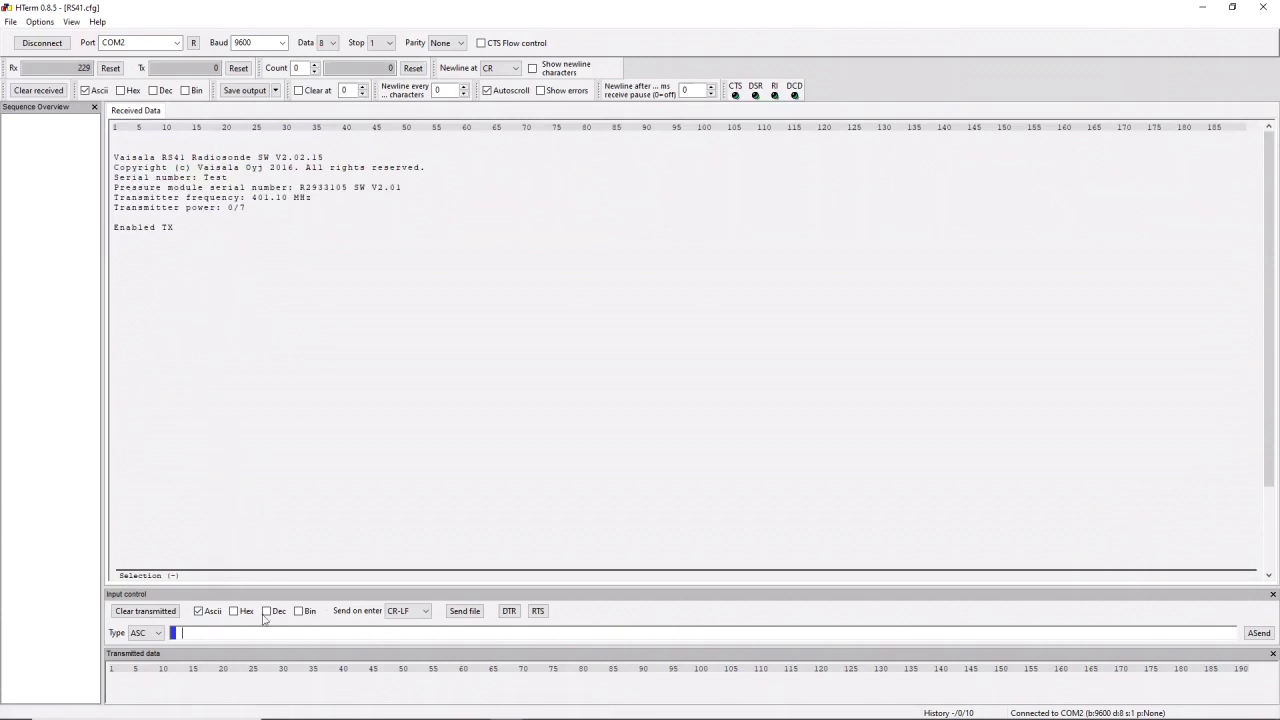
mouse_move(380, 712)
left_click(466, 710)
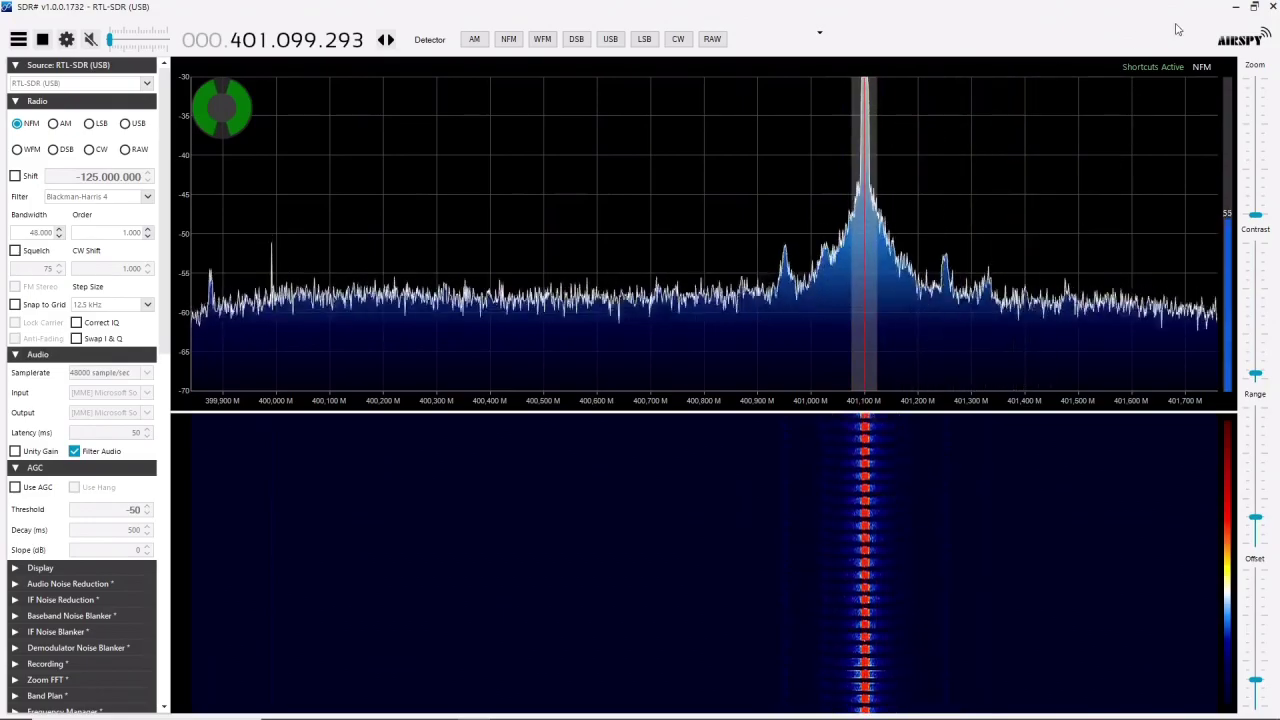
Step: Minimize SDR#, enter the RS41 service menu with STwsv, and set TX frequency to 402.1 MHz
left_click(1236, 7)
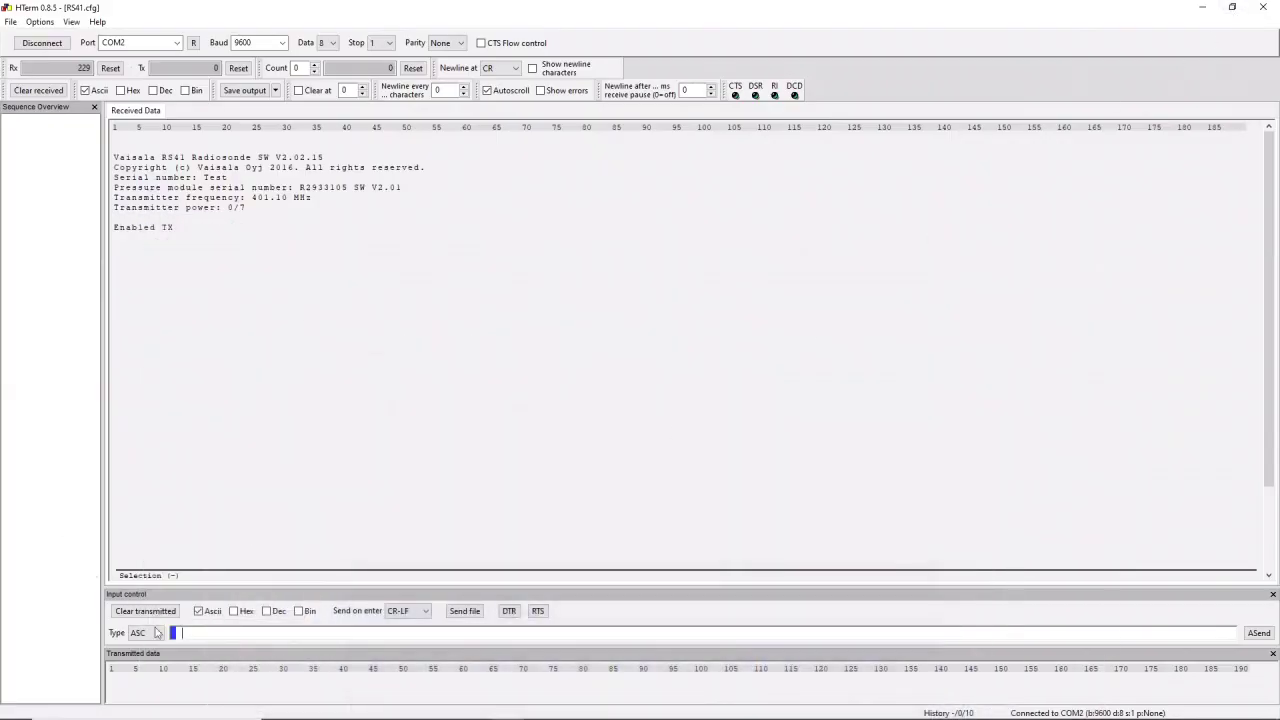
mouse_move(442, 707)
key("Return")
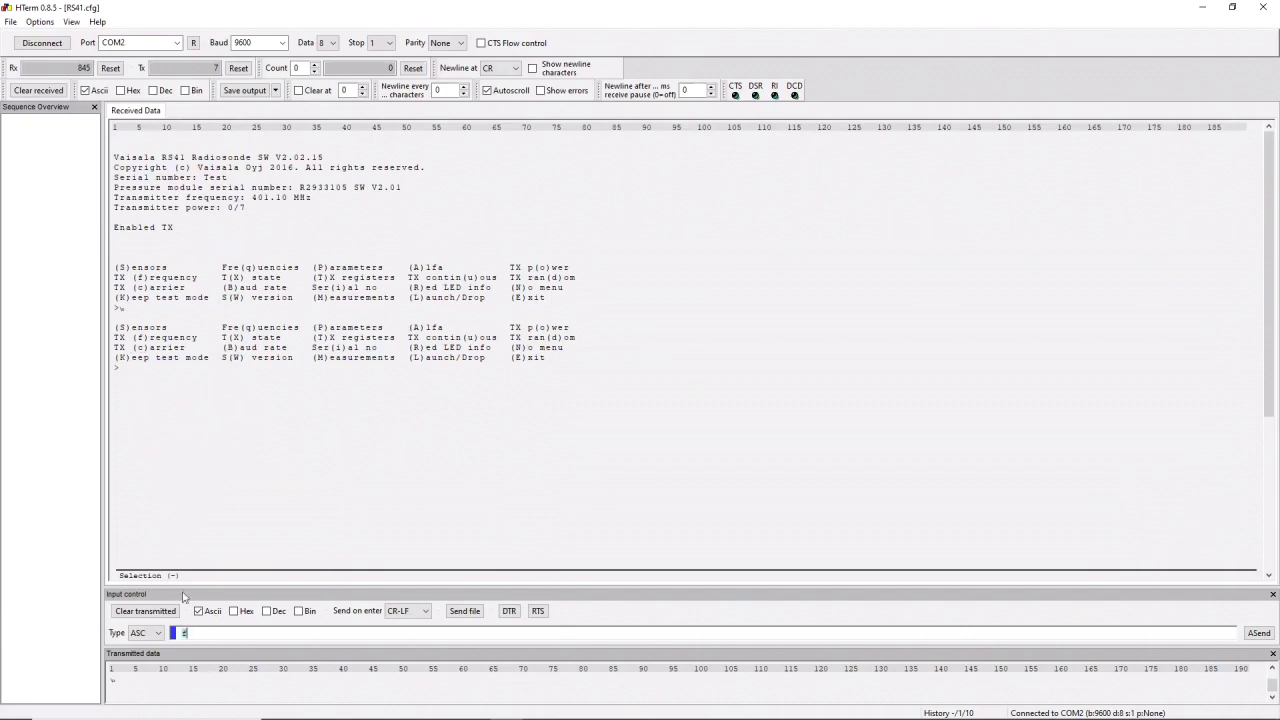
key("Return")
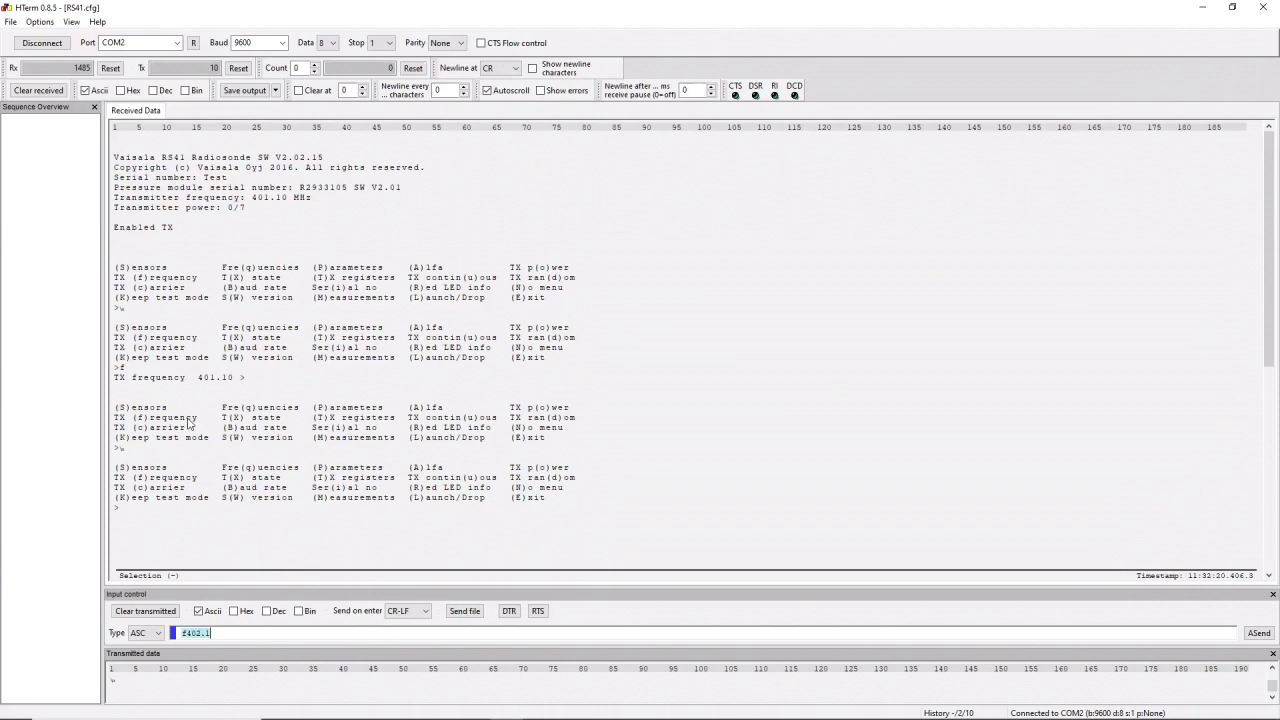
key("Return")
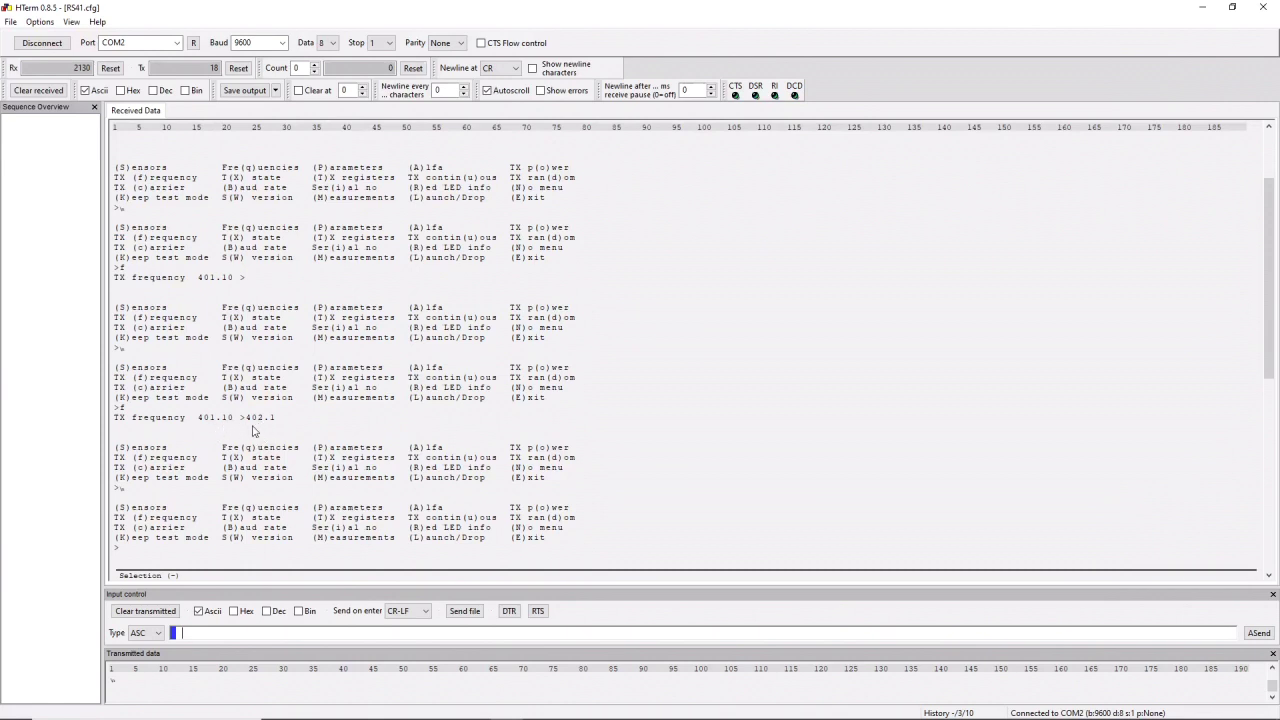
Step: Retune SDR# to about 402.1 MHz to confirm the carrier moved, then return to HTerm
mouse_move(455, 716)
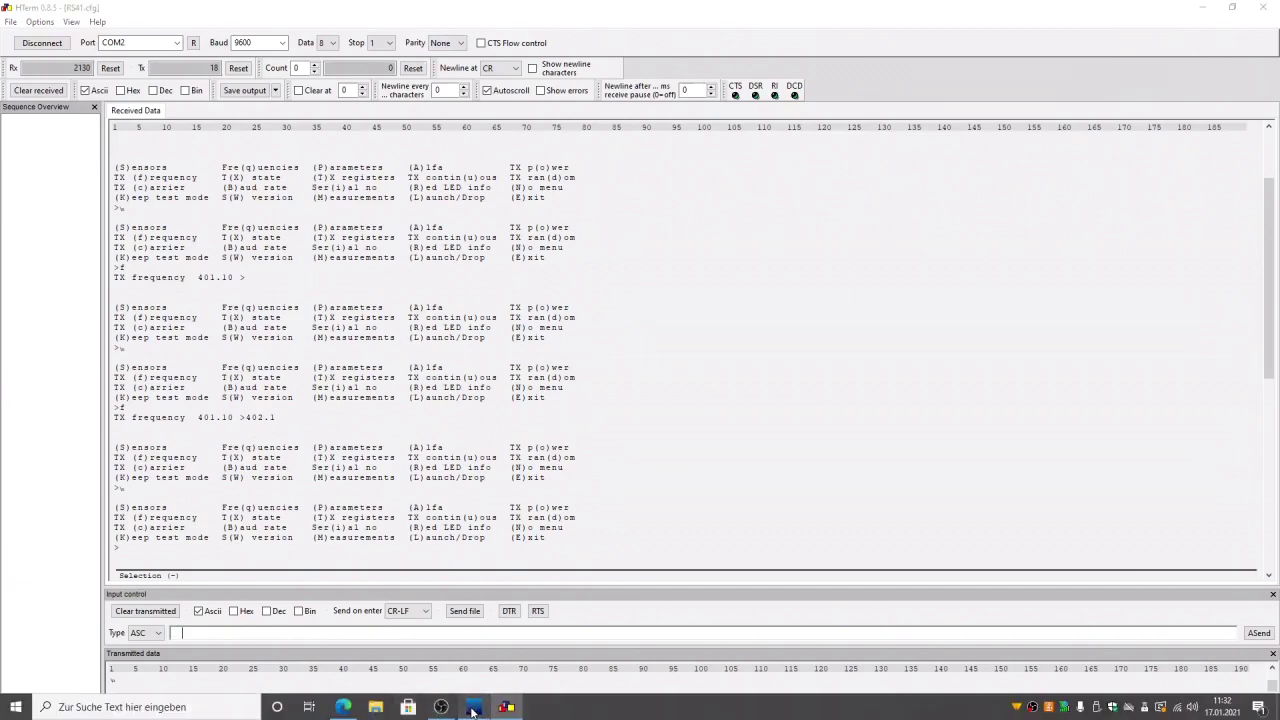
left_click(463, 709)
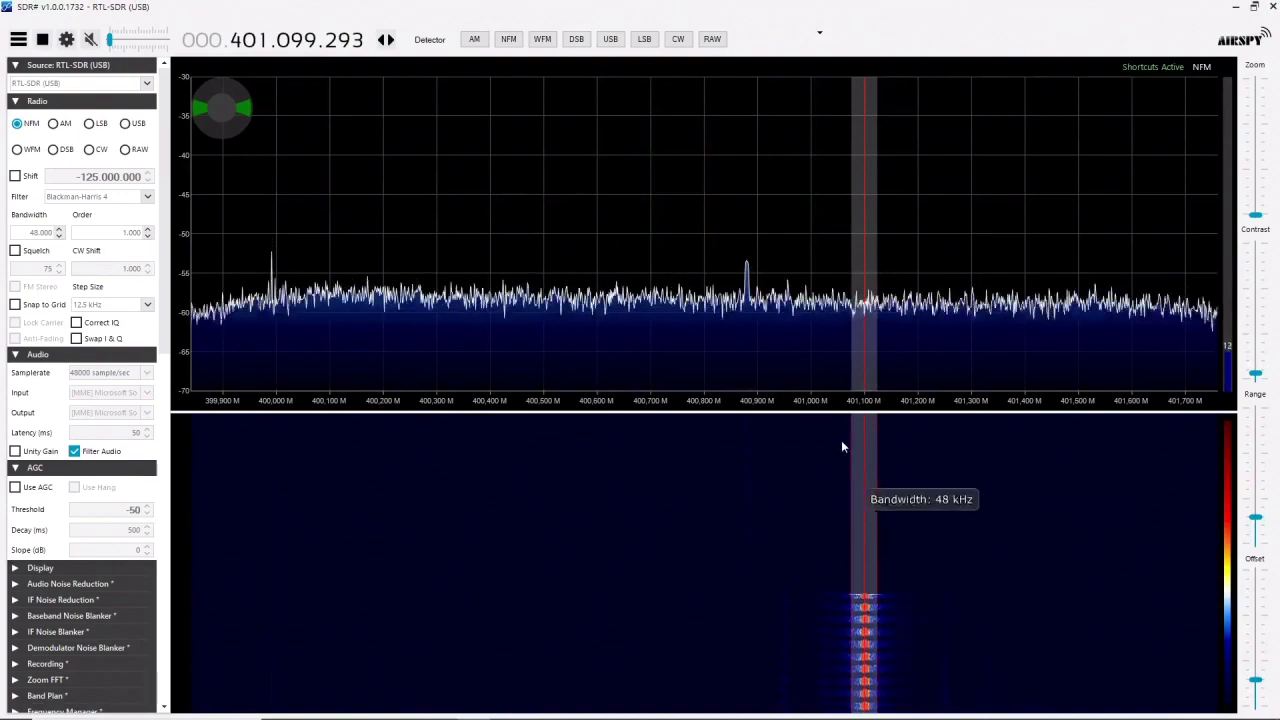
left_click_drag(845, 410, 306, 491)
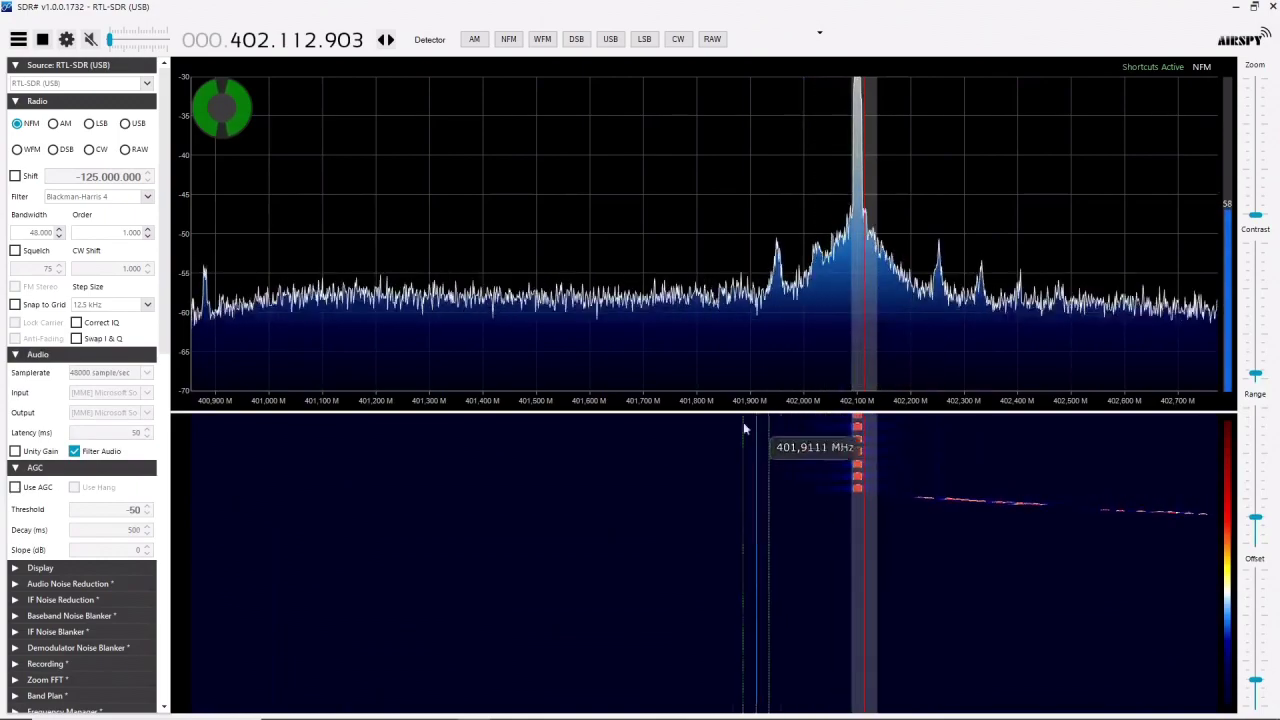
left_click(508, 707)
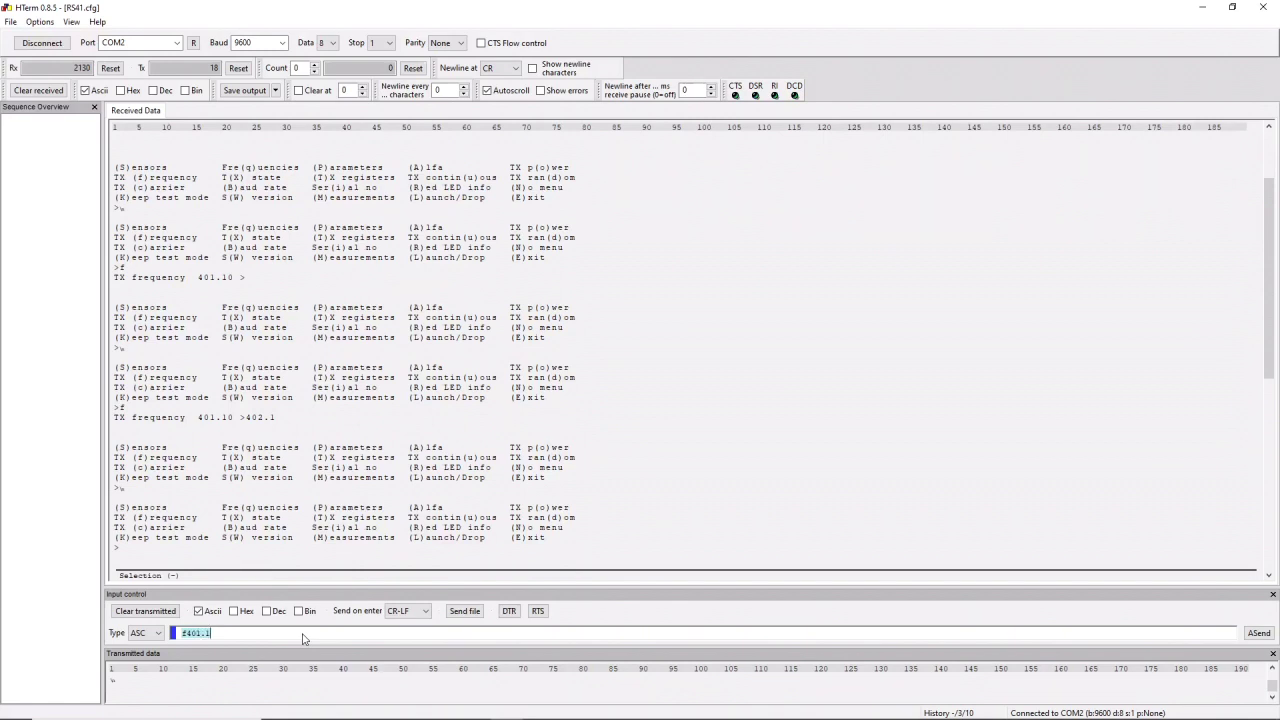
Step: Send f401.1 to restore the 401.1 MHz TX frequency, check SDR#, then minimize it
key("Return")
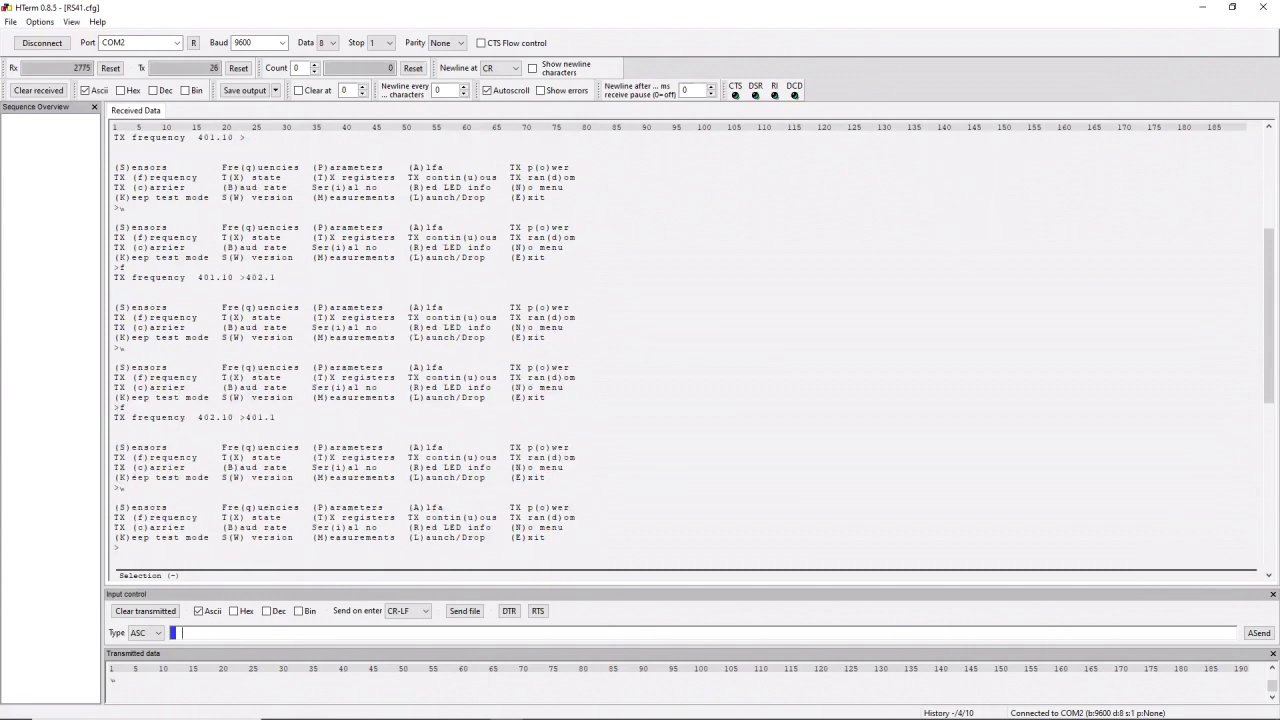
left_click(474, 707)
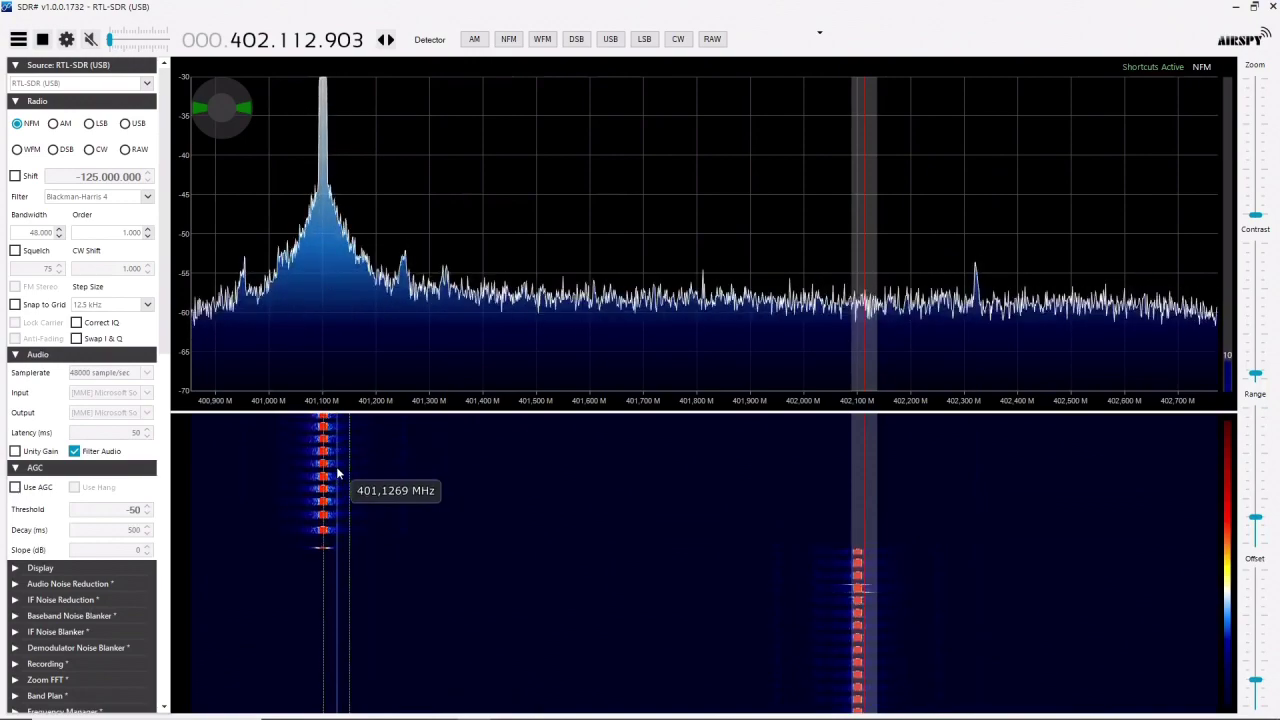
left_click(1235, 7)
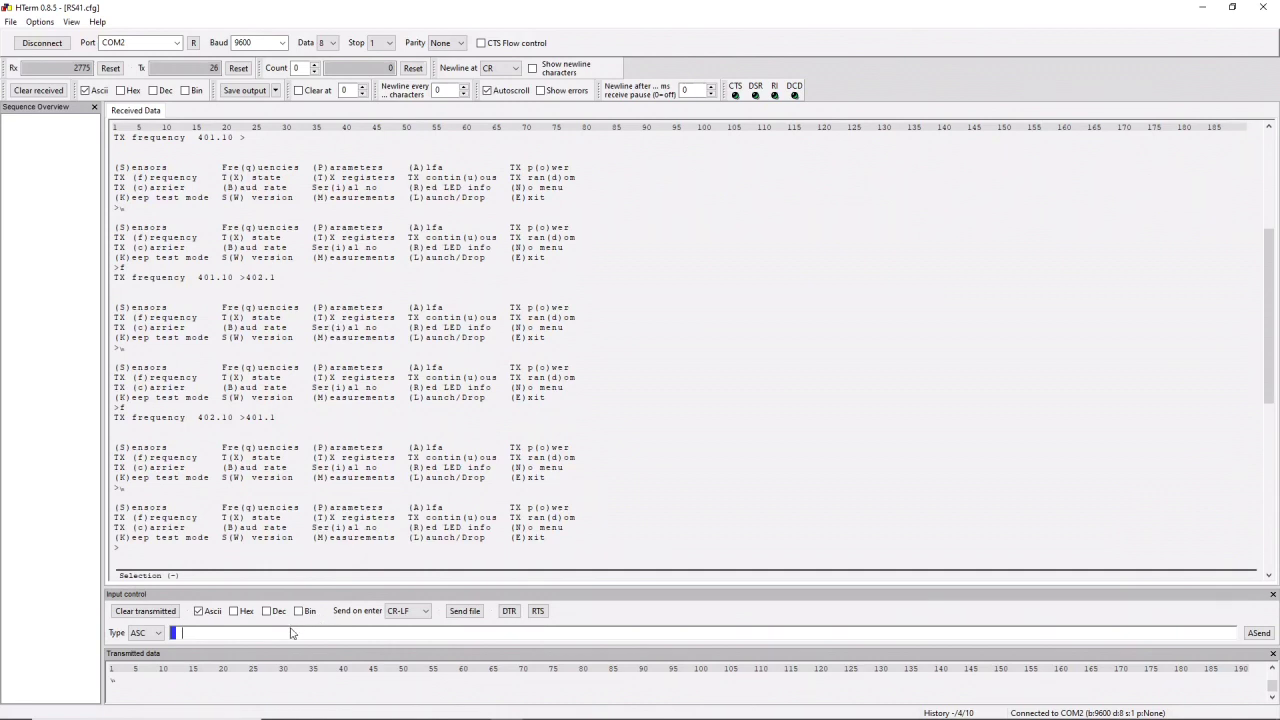
Step: Query the radiosonde's serial number with i, which reports Test
key("Return")
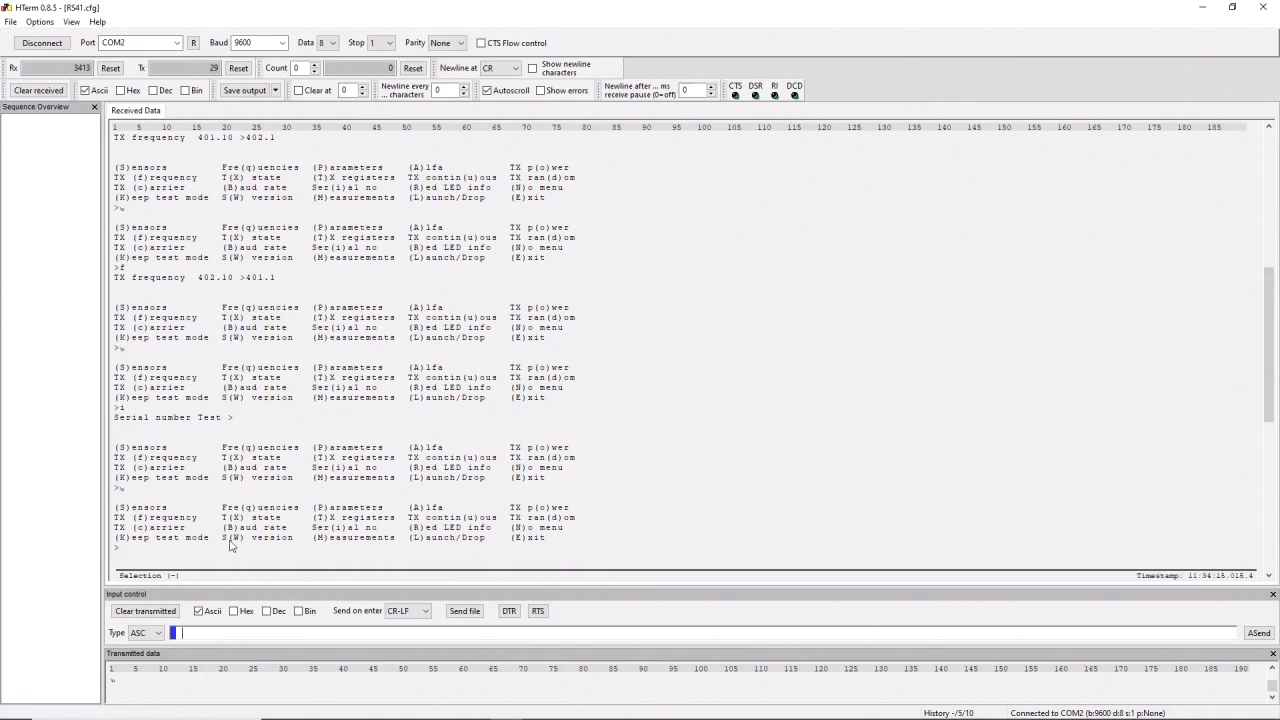
scroll(229, 543, "down", 2)
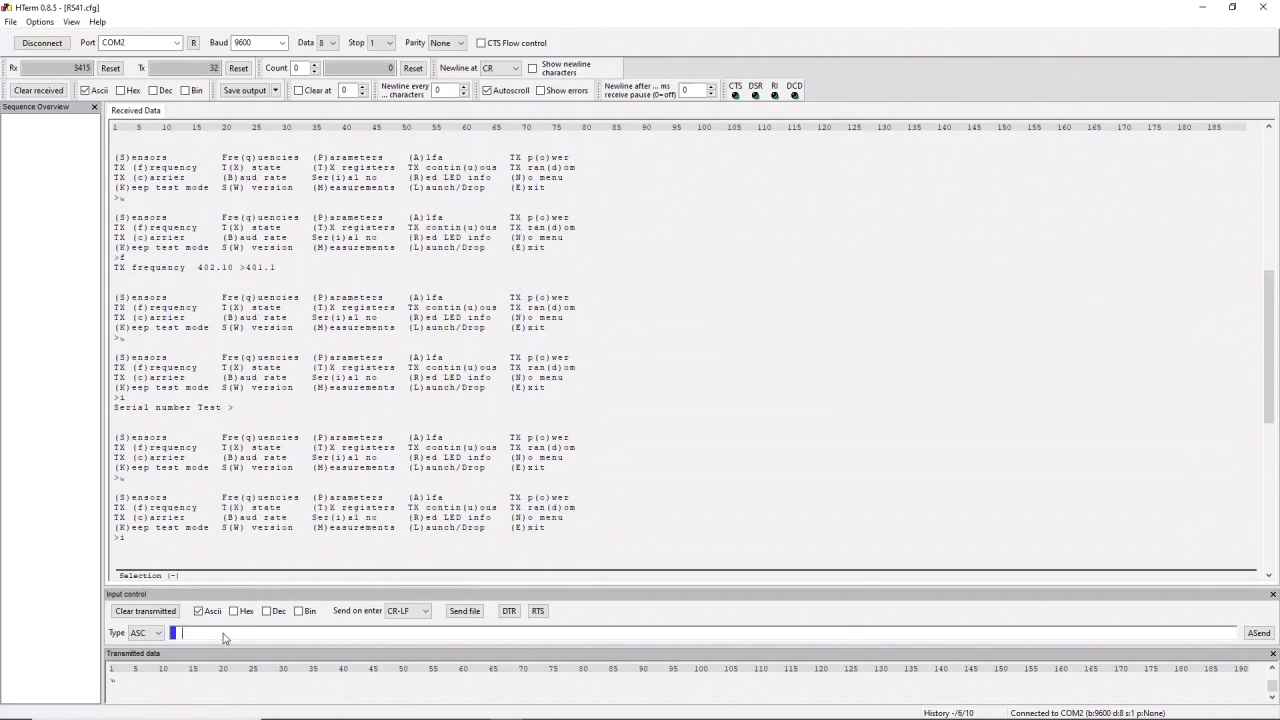
key("Return")
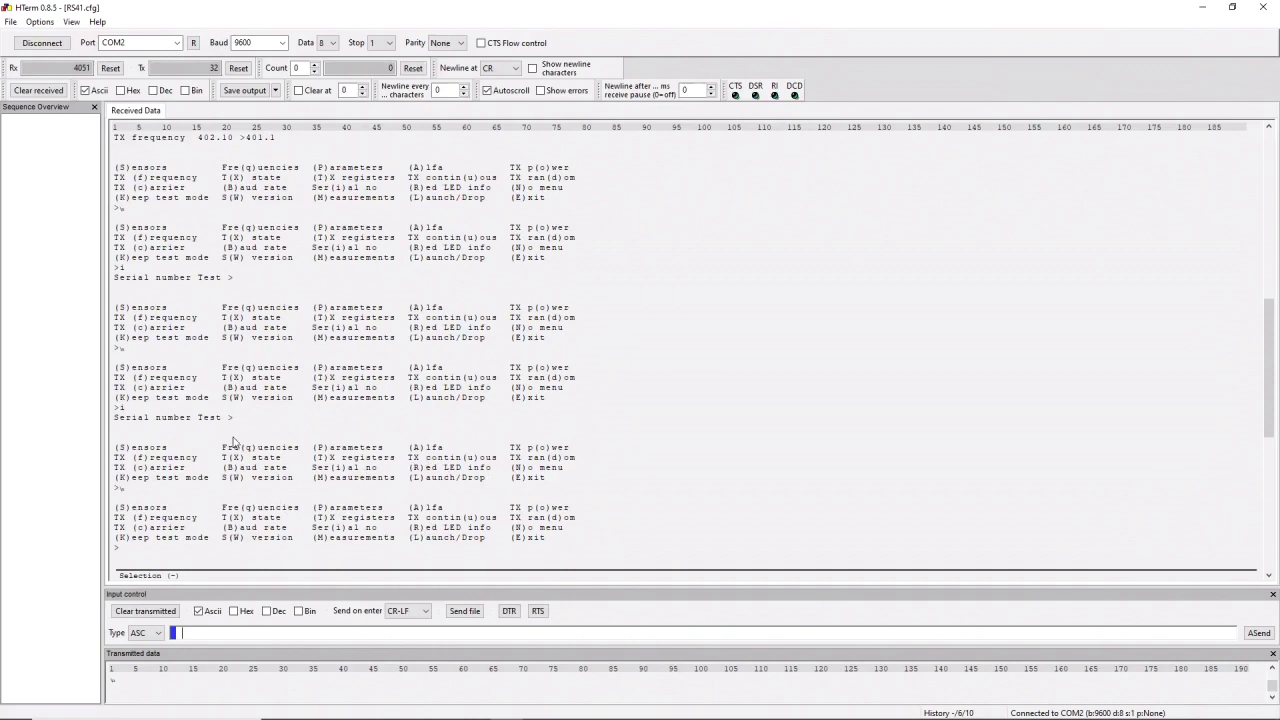
Step: Scroll through the Received Data log to review the frequency changes and serial number replies
scroll(335, 424, "up", 3)
scroll(335, 424, "up", 5)
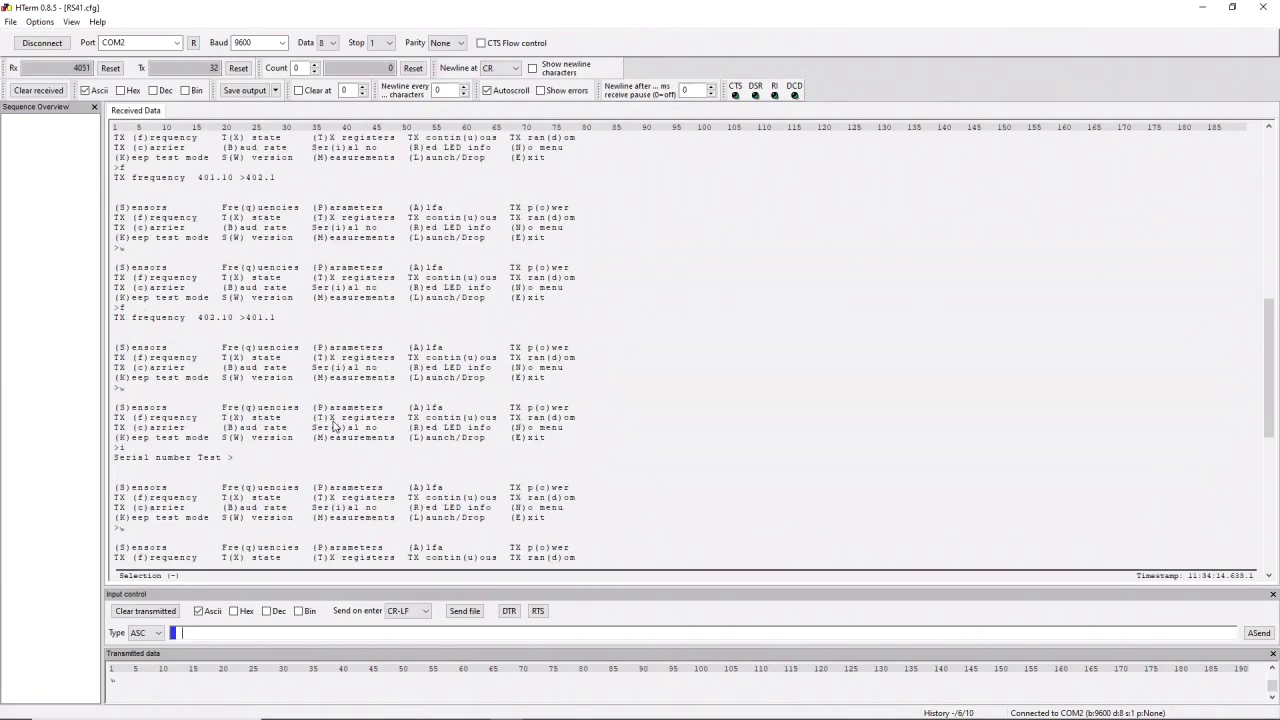
scroll(335, 424, "down", 10)
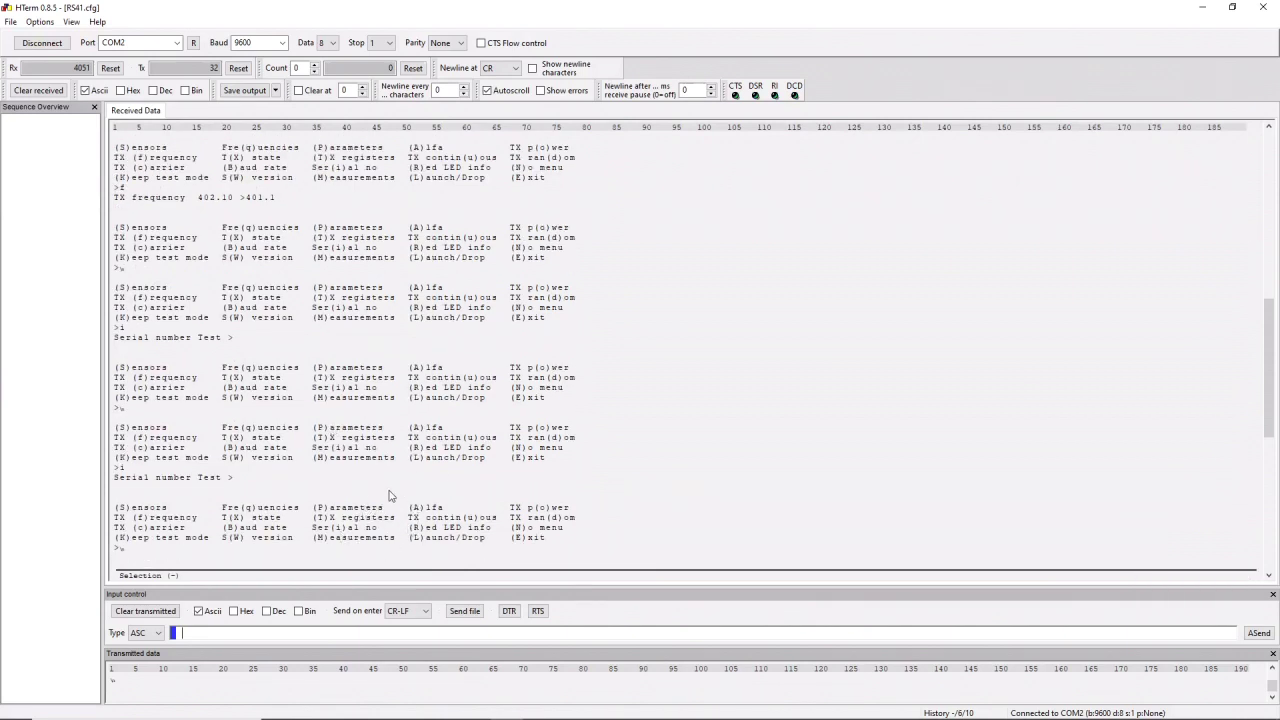
scroll(375, 492, "up", 2)
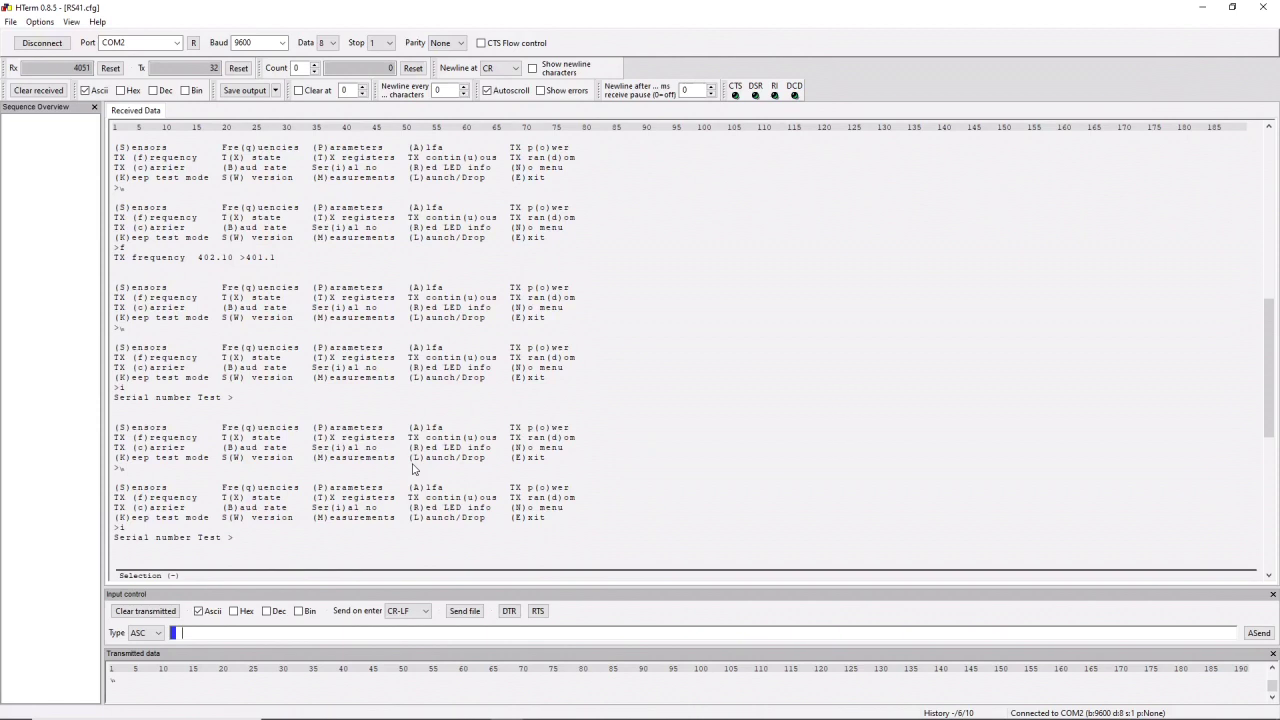
scroll(576, 480, "up", 5)
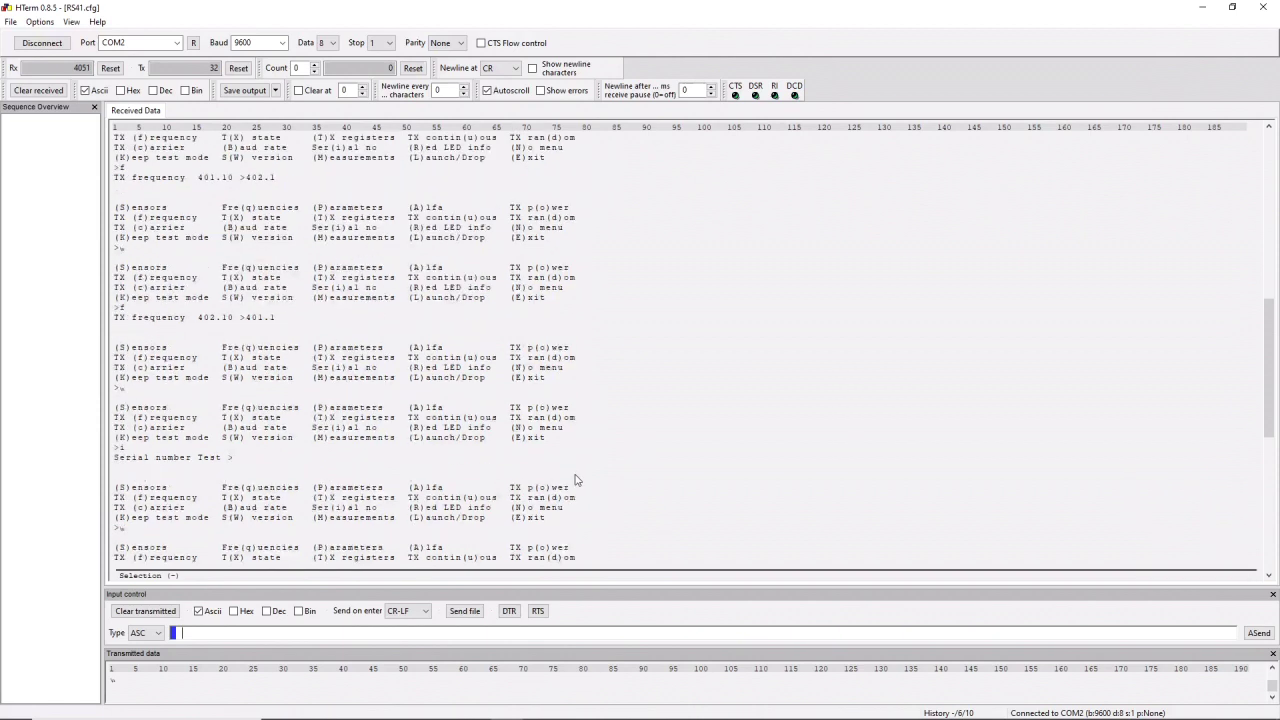
scroll(576, 480, "up", 3)
scroll(576, 480, "up", 5)
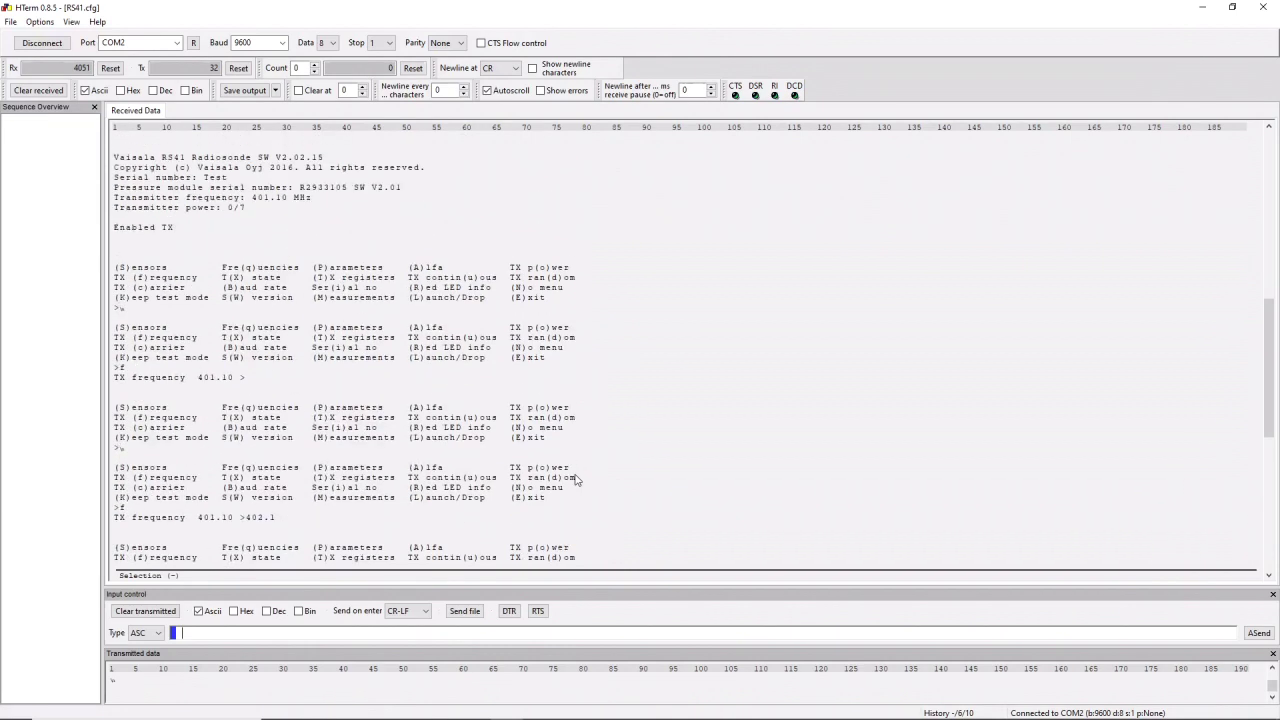
scroll(576, 480, "down", 10)
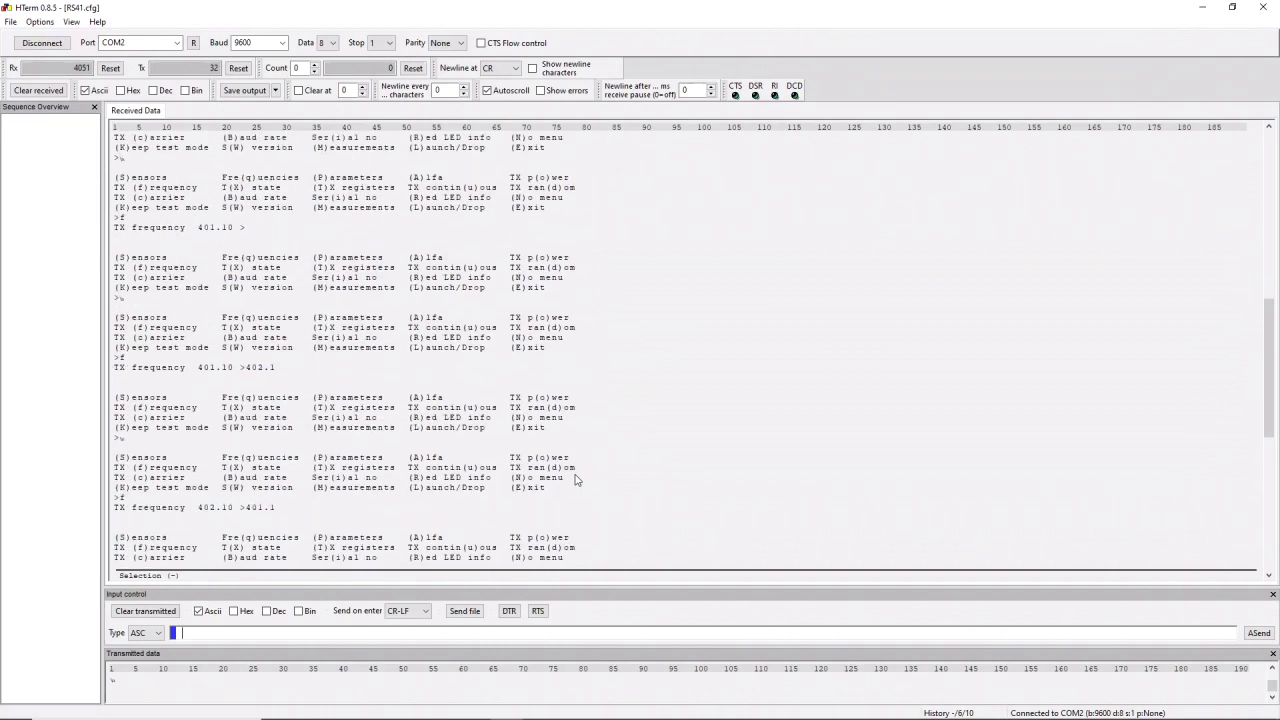
scroll(576, 480, "down", 7)
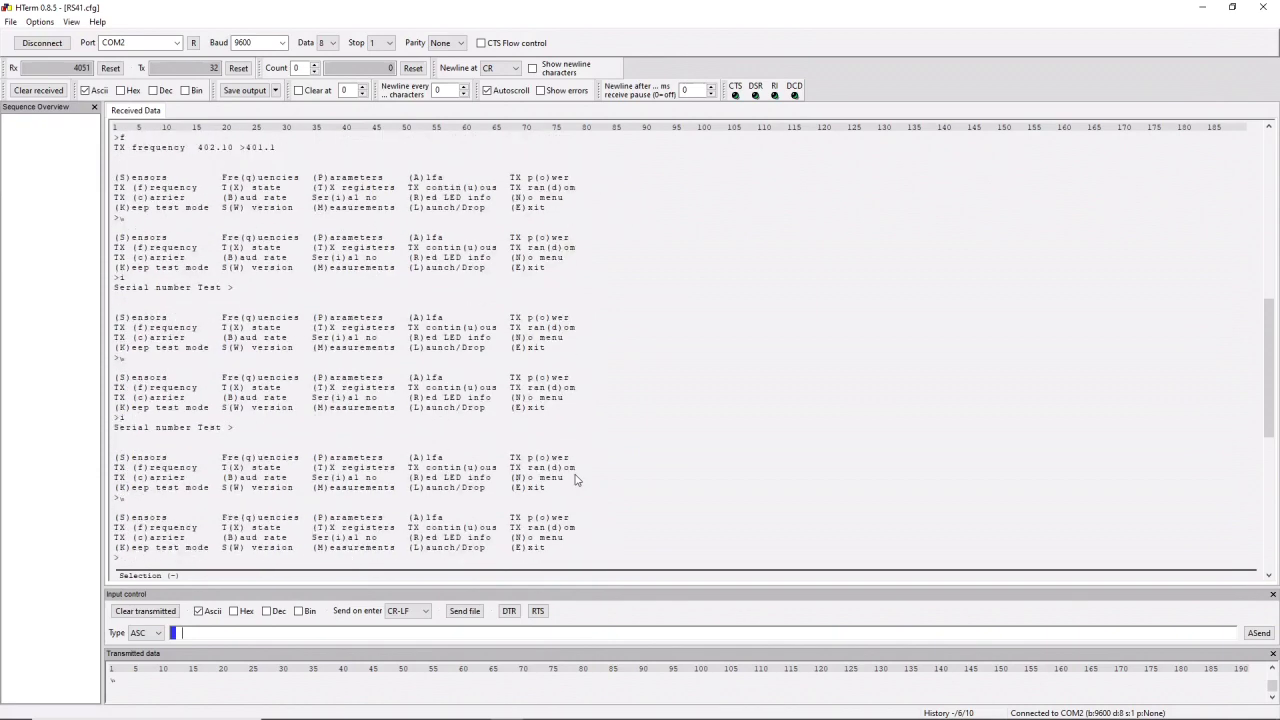
scroll(576, 480, "down", 4)
scroll(480, 475, "up", 4)
scroll(393, 470, "up", 15)
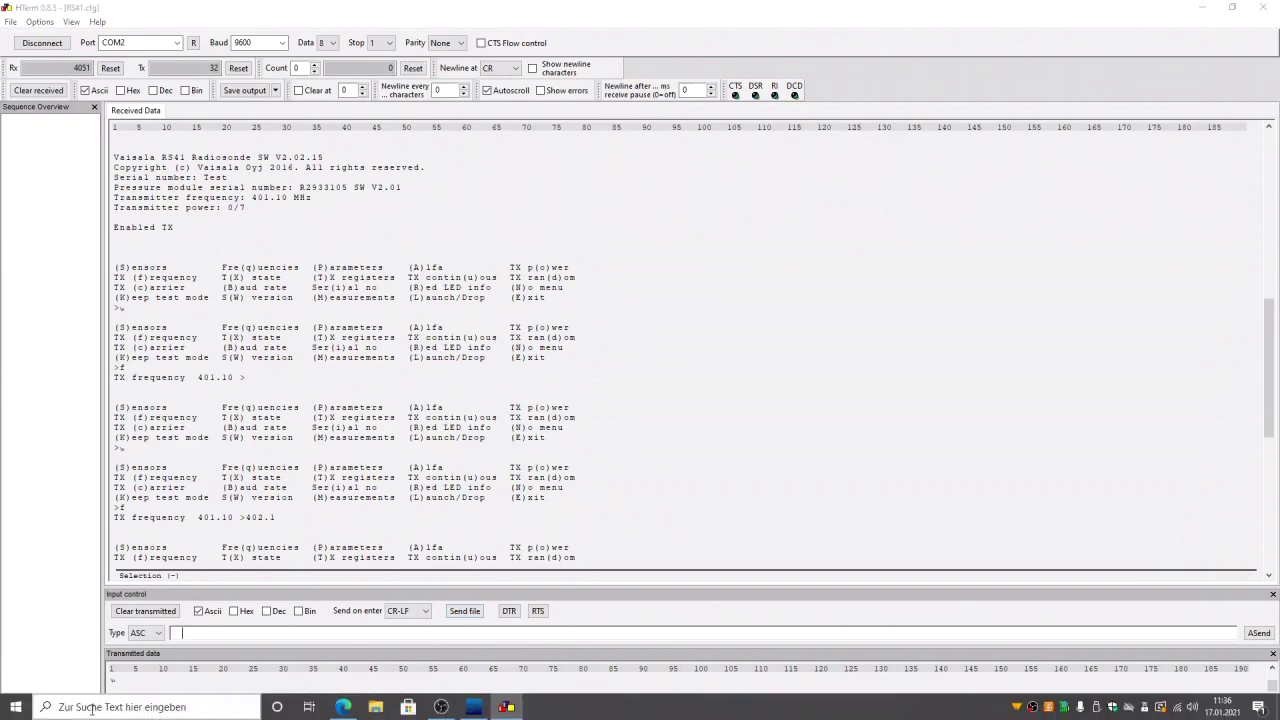
Step: Search Windows for 'Radi' and open Radiorama_109.pdf in Edge
left_click(96, 707)
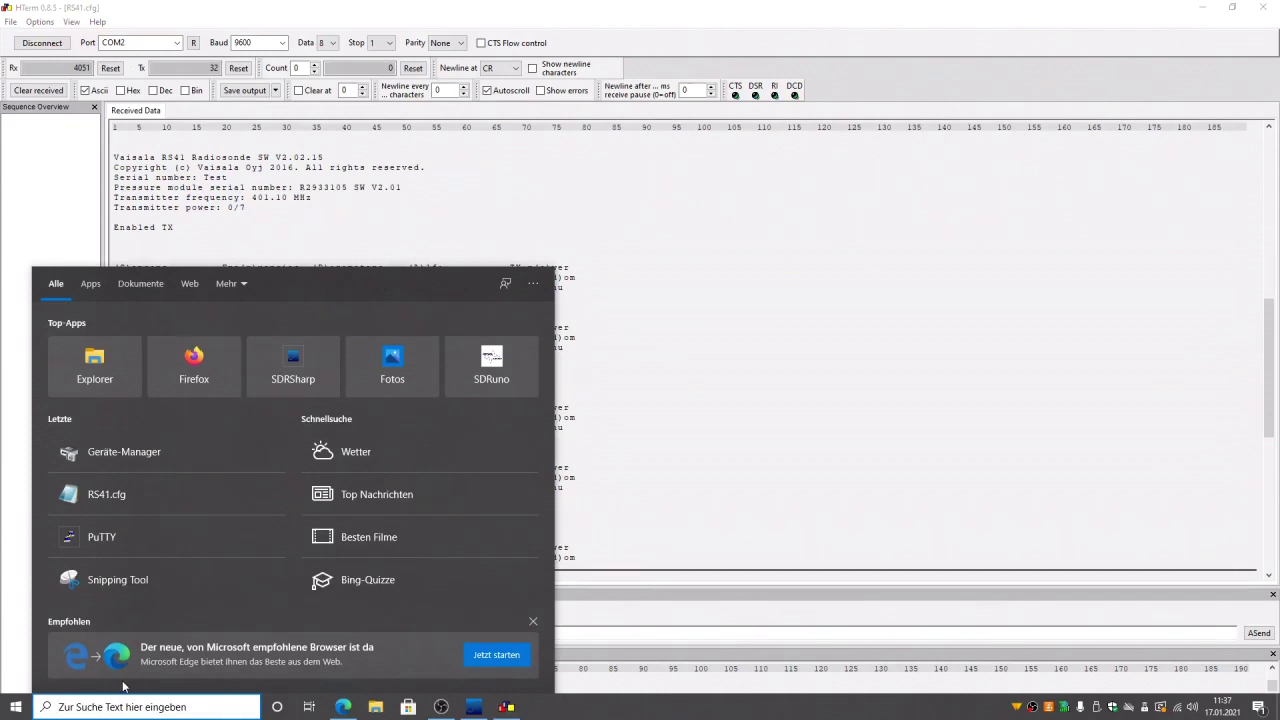
type("R")
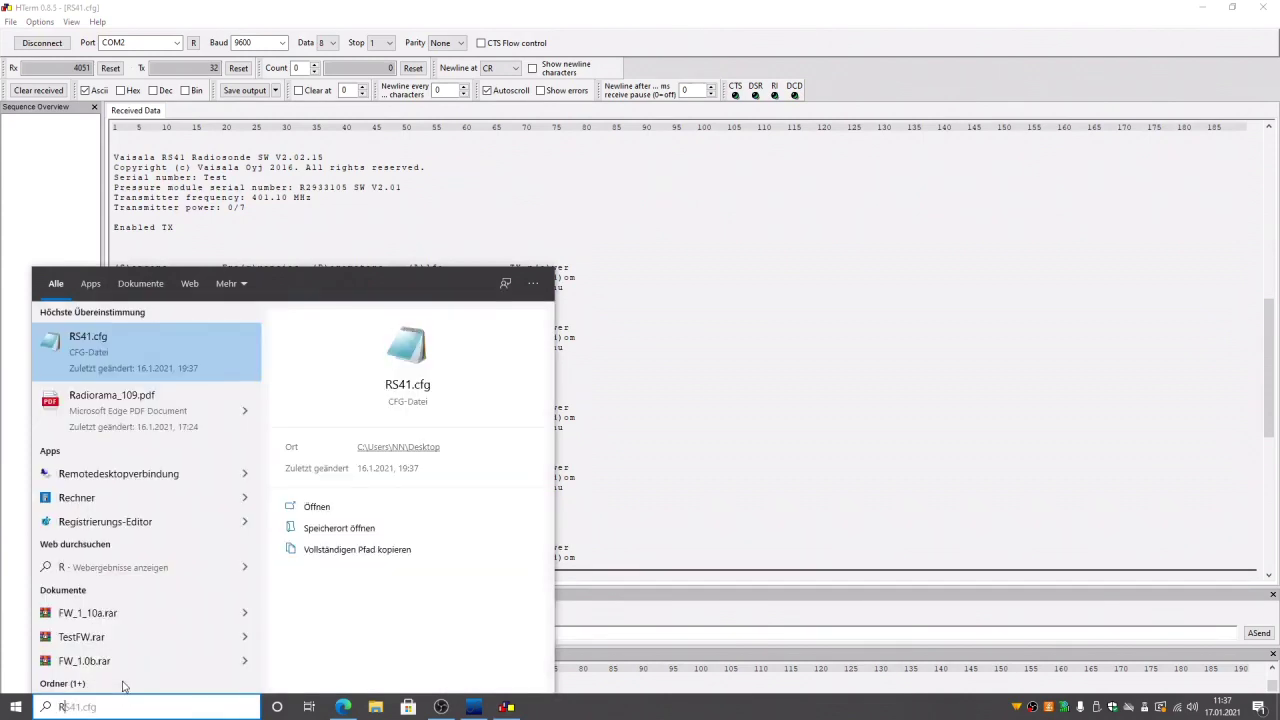
type("adi")
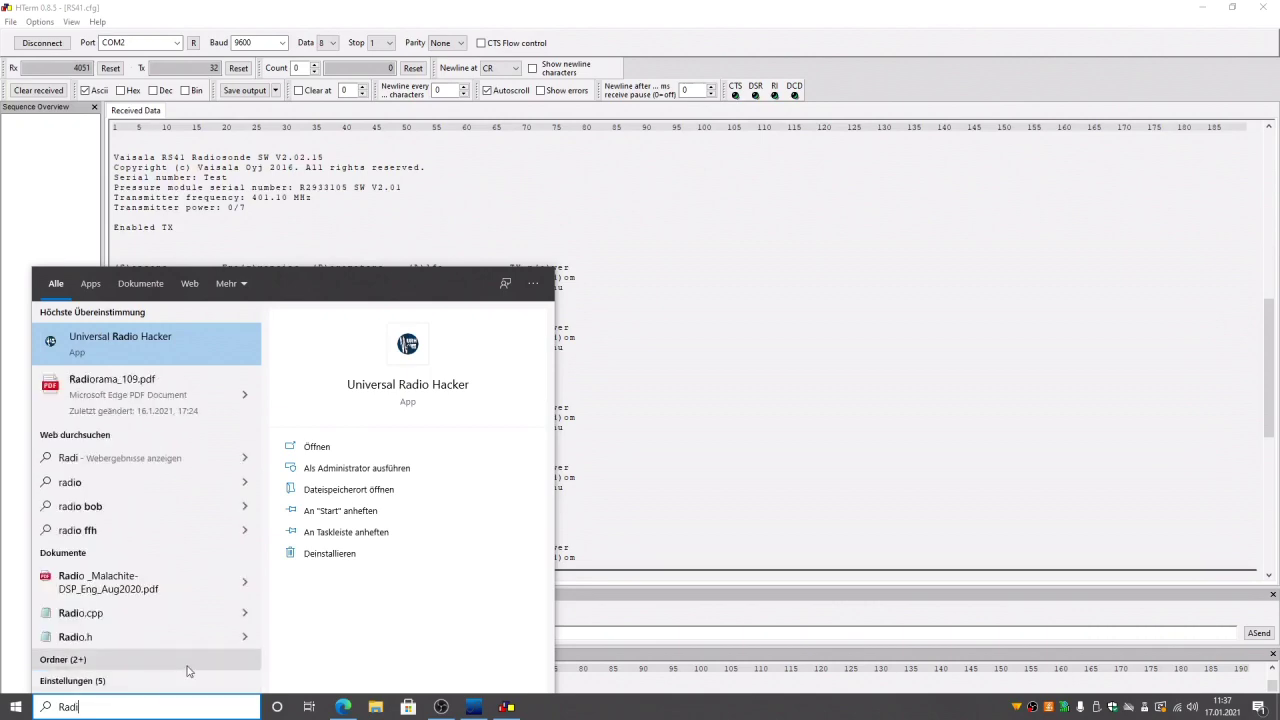
left_click(140, 400)
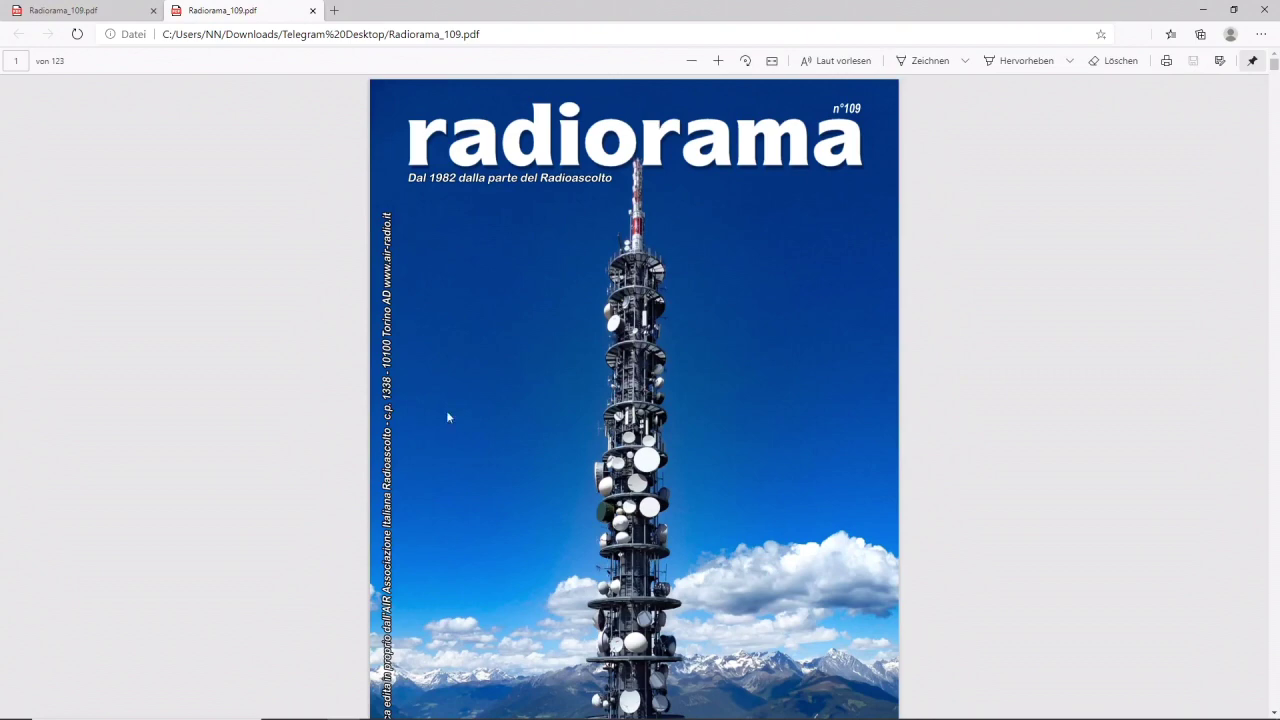
Step: Jump to page 47 of Radiorama_109.pdf using the page-number box
scroll(447, 417, "down", 10)
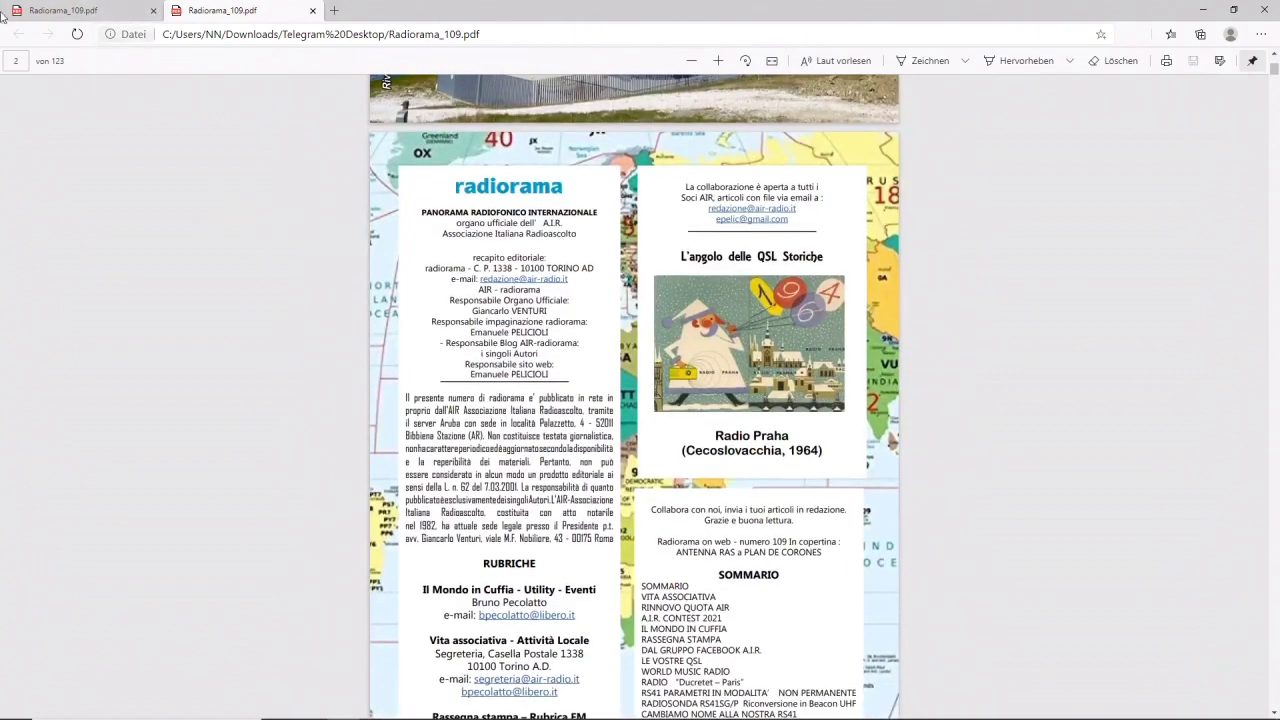
left_click(14, 60)
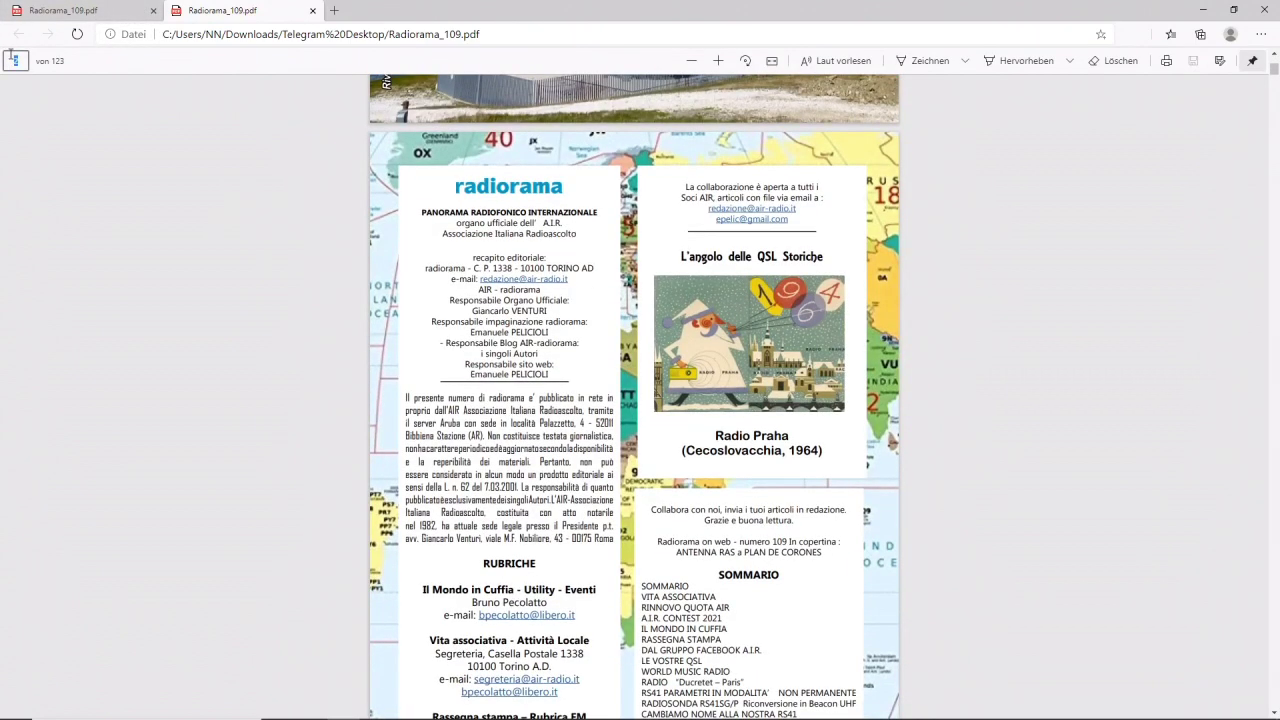
type("4")
key("Return")
key("F7")
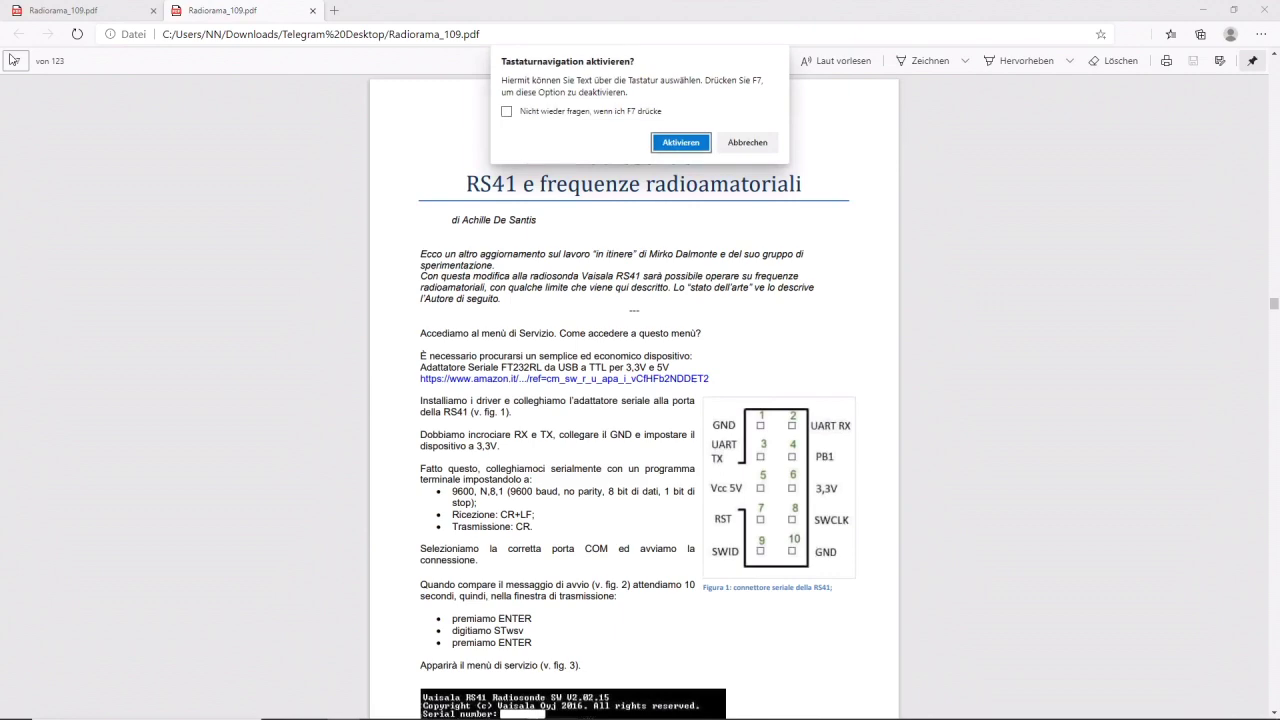
Step: Scroll between pages 46 and 47 to read the RS41 articles and connector pinout
scroll(705, 476, "down", 2)
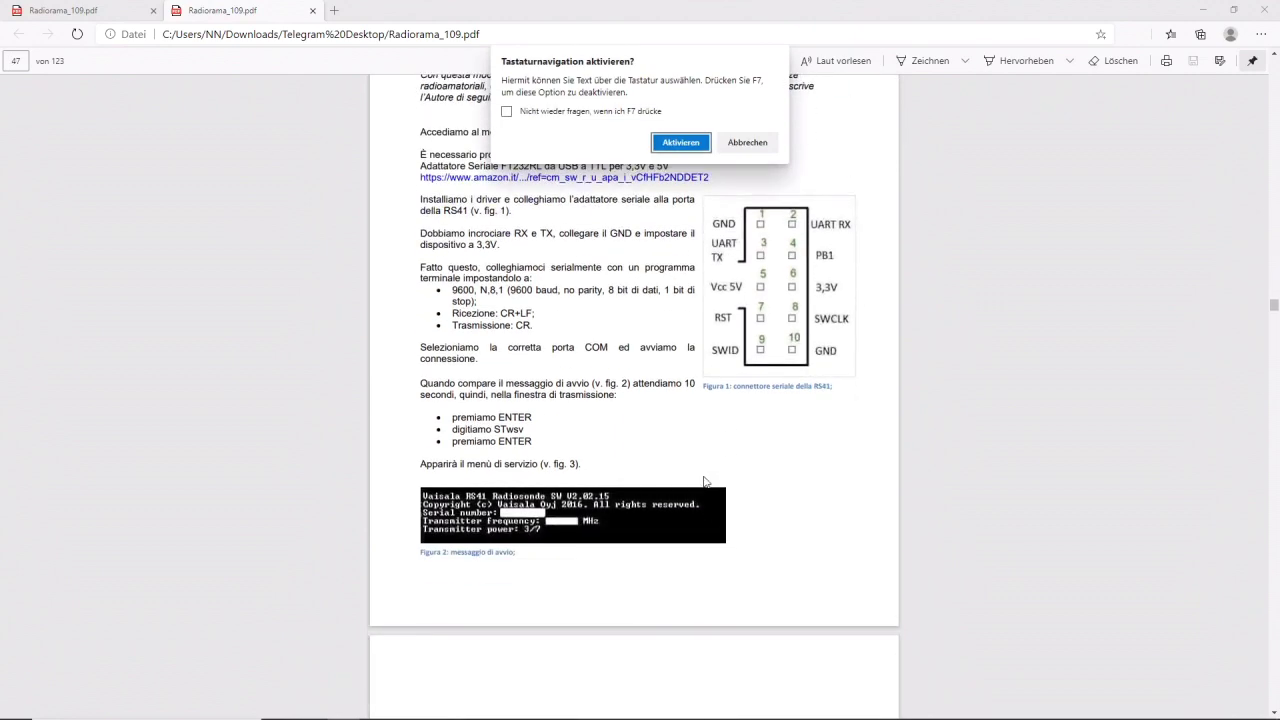
scroll(705, 476, "up", 3)
scroll(718, 476, "down", 1)
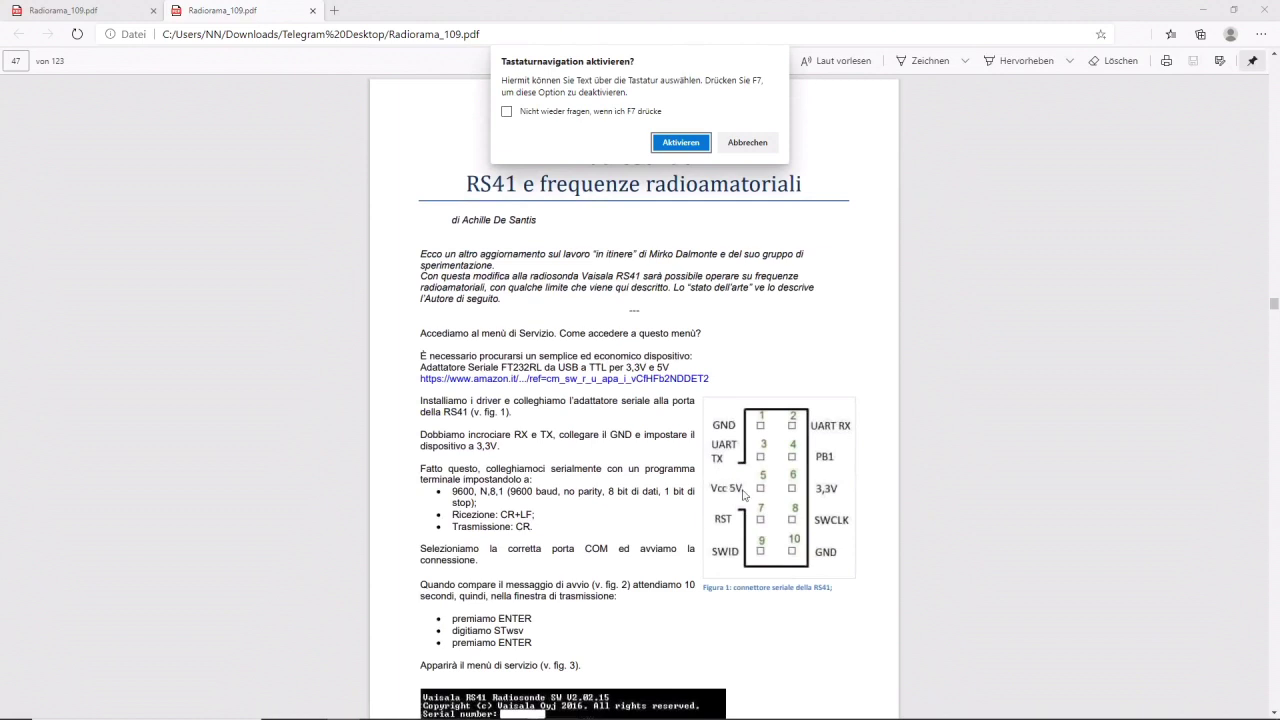
scroll(745, 504, "down", 1)
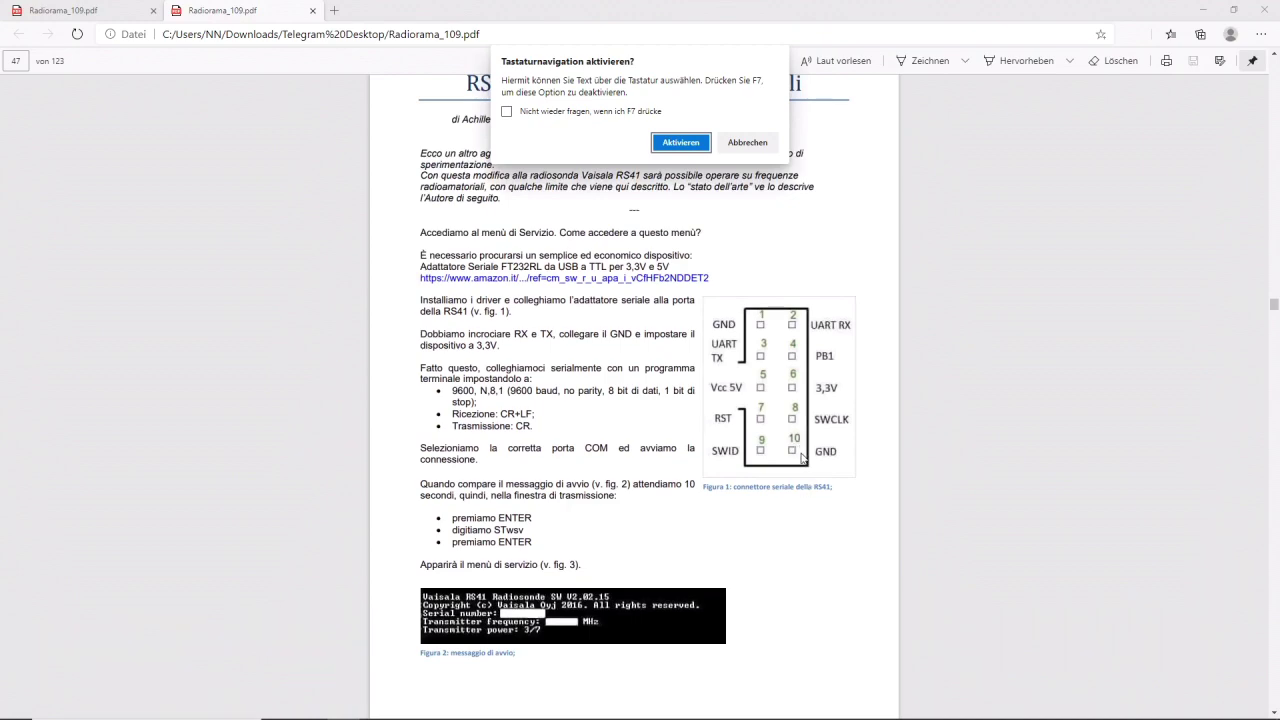
scroll(765, 484, "up", 2)
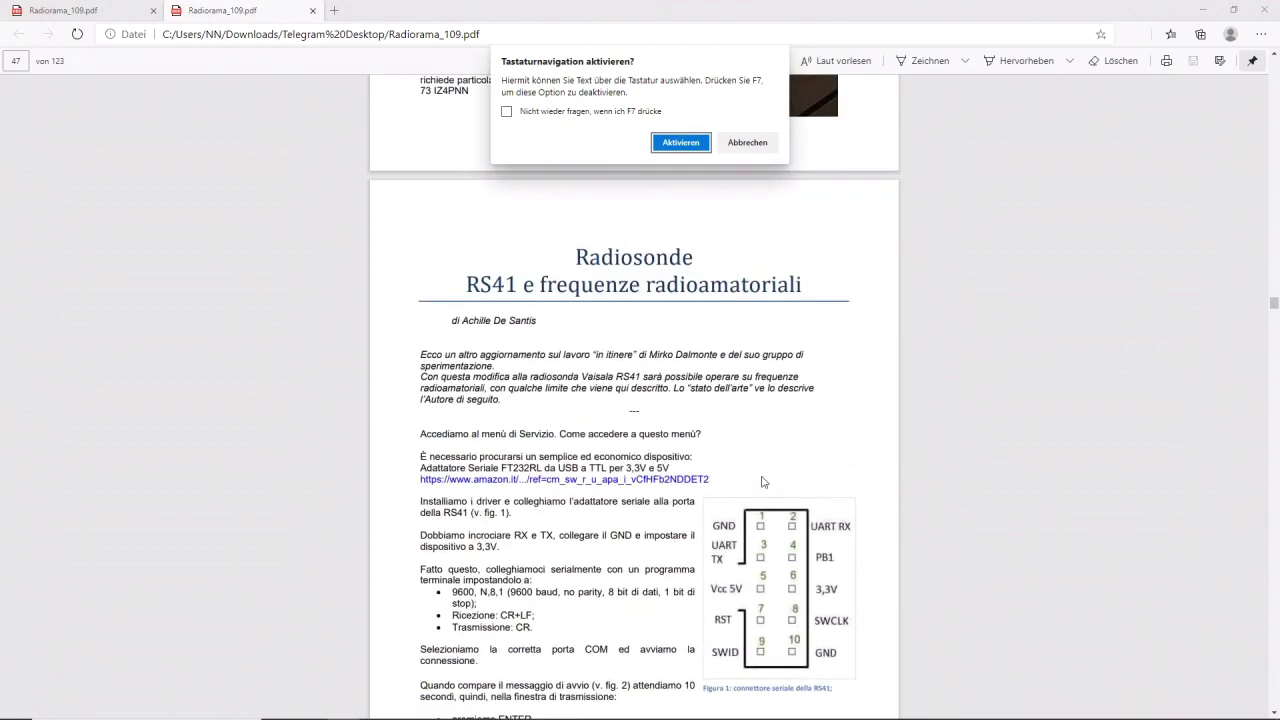
scroll(765, 484, "up", 8)
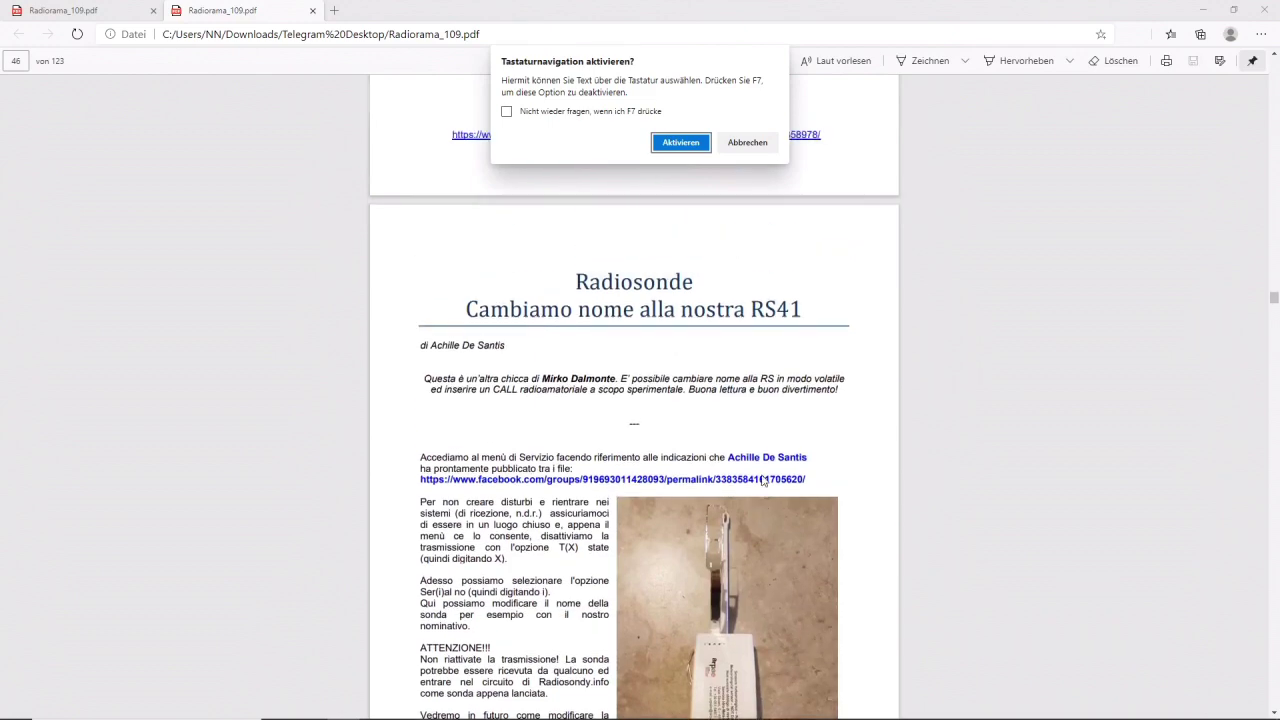
scroll(762, 481, "up", 4)
scroll(762, 478, "down", 5)
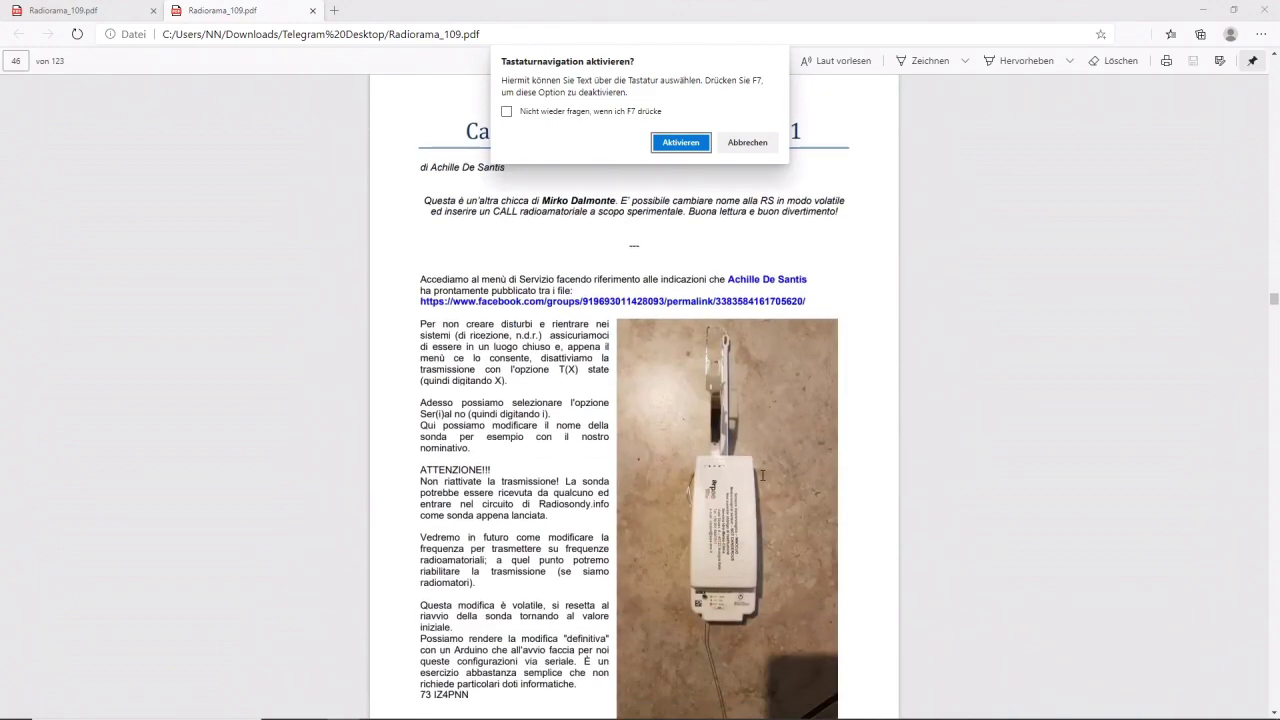
scroll(762, 476, "down", 1)
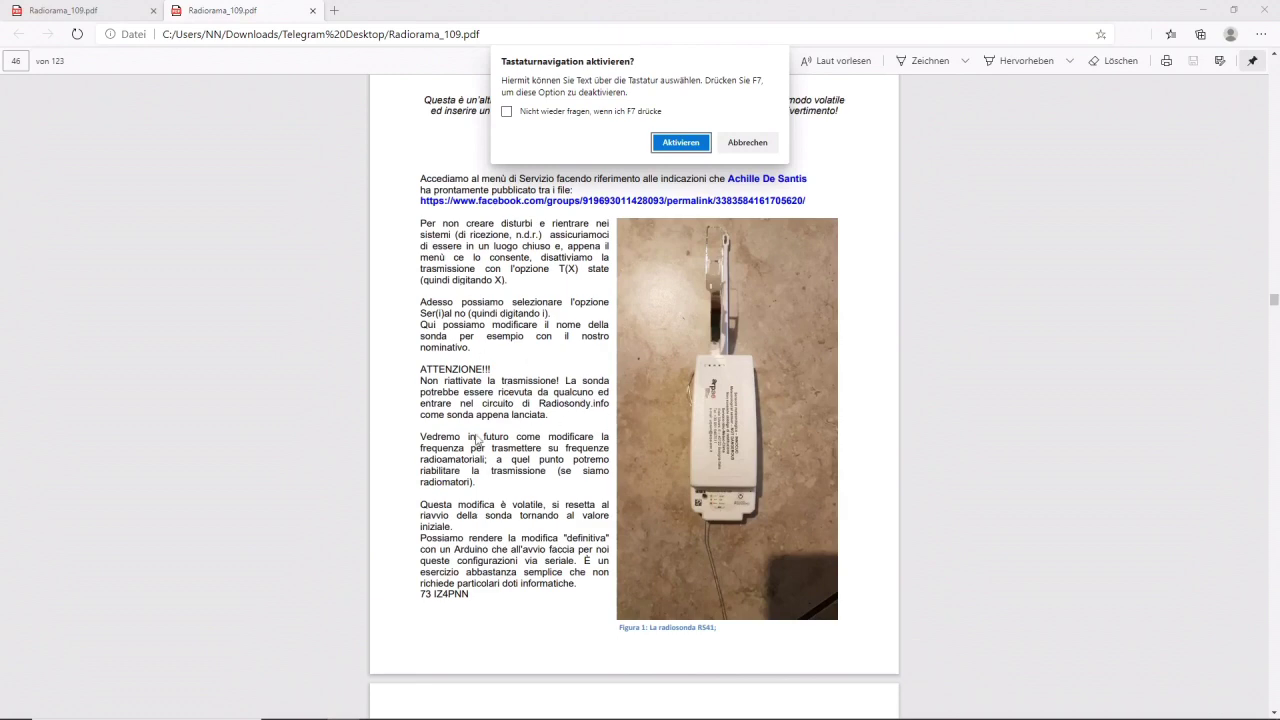
scroll(615, 428, "down", 4)
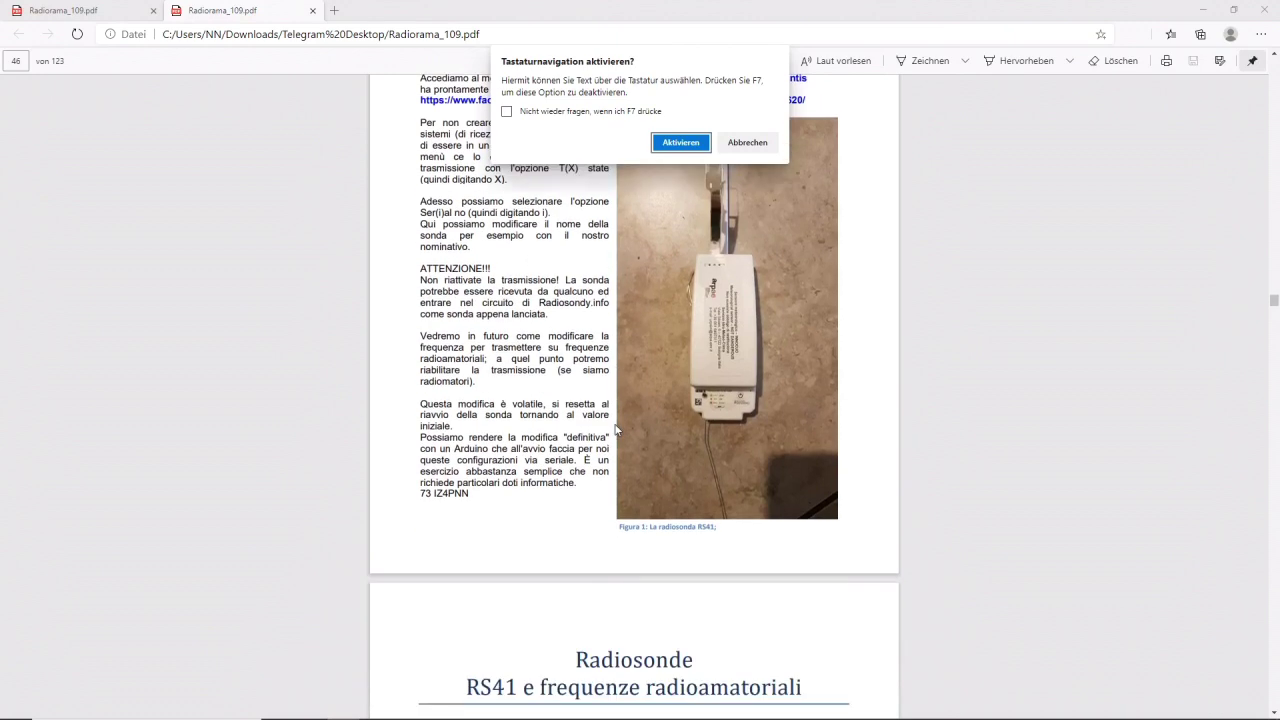
scroll(615, 428, "down", 3)
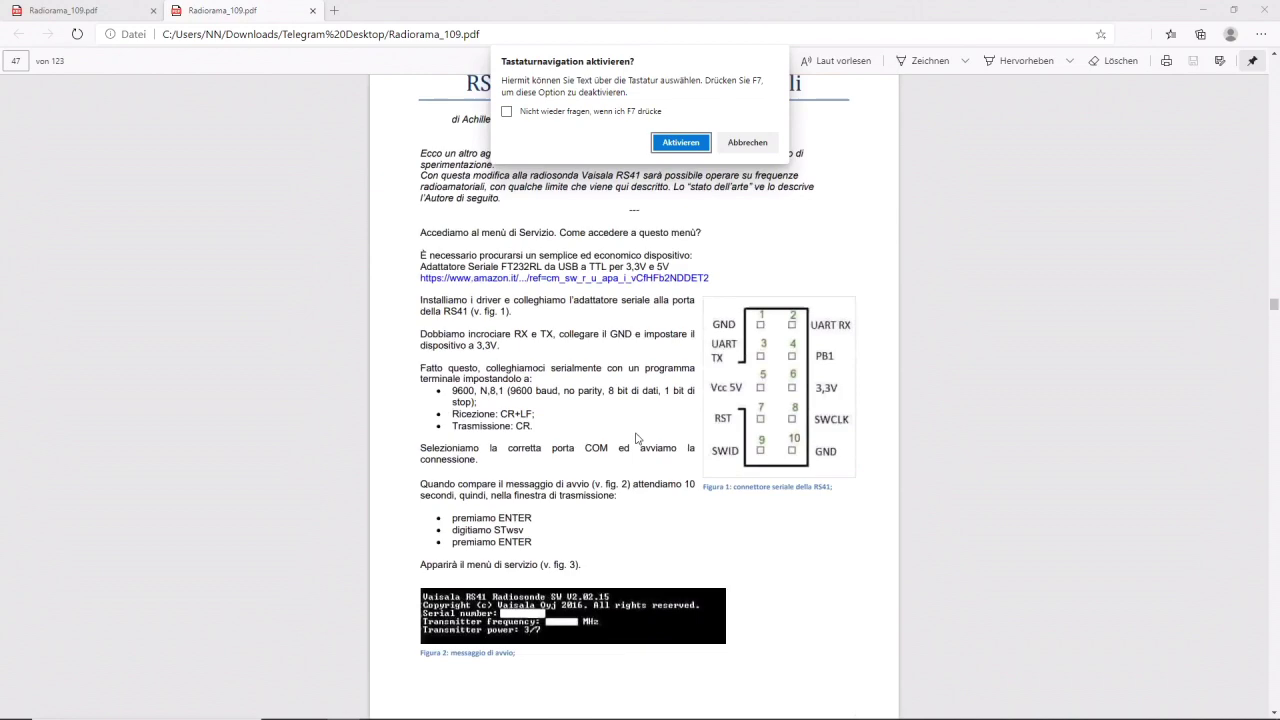
scroll(636, 438, "up", 3)
scroll(638, 438, "down", 1)
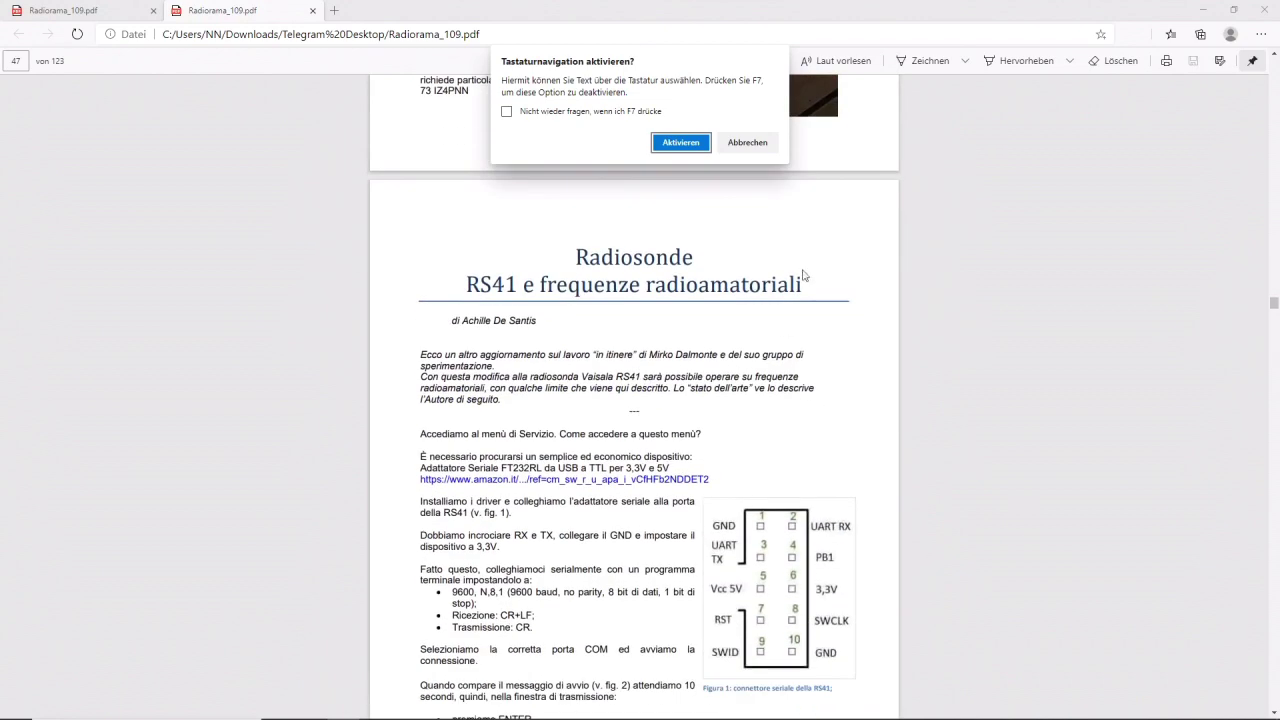
scroll(771, 336, "down", 1)
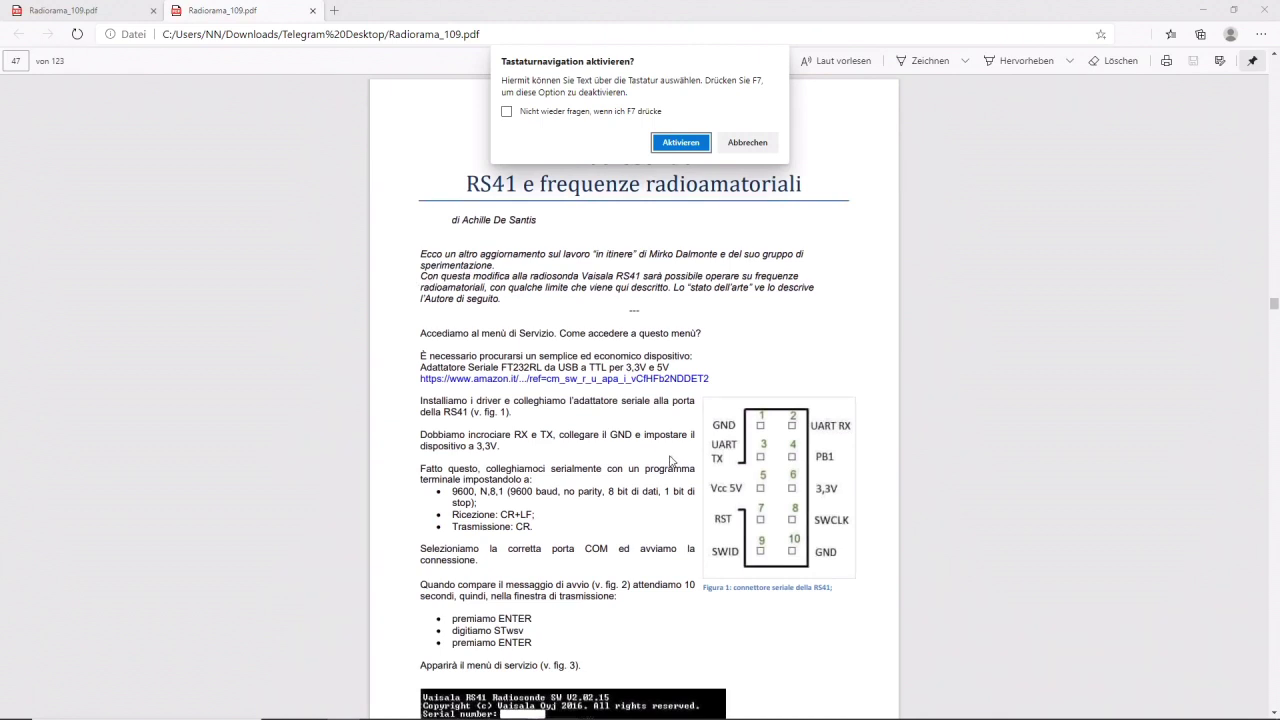
scroll(667, 462, "down", 1)
scroll(666, 458, "up", 1)
scroll(598, 512, "down", 1)
scroll(598, 512, "down", 6)
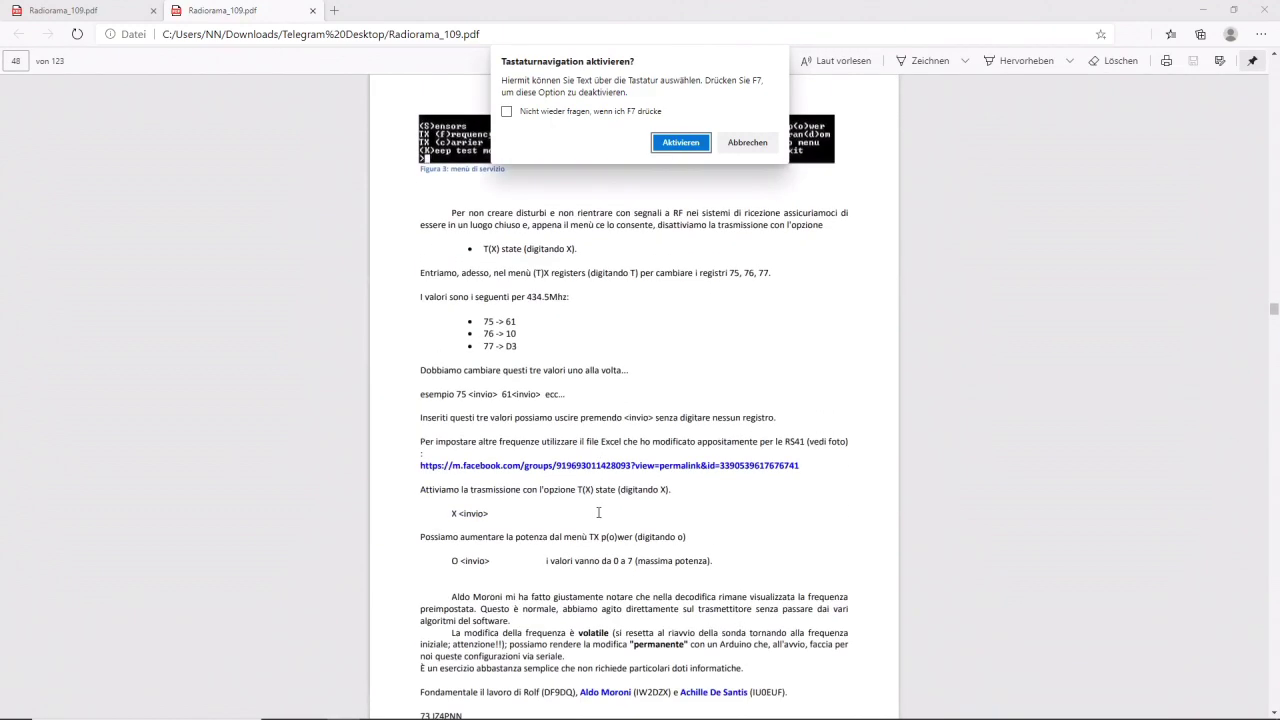
scroll(598, 512, "up", 4)
scroll(598, 512, "up", 4)
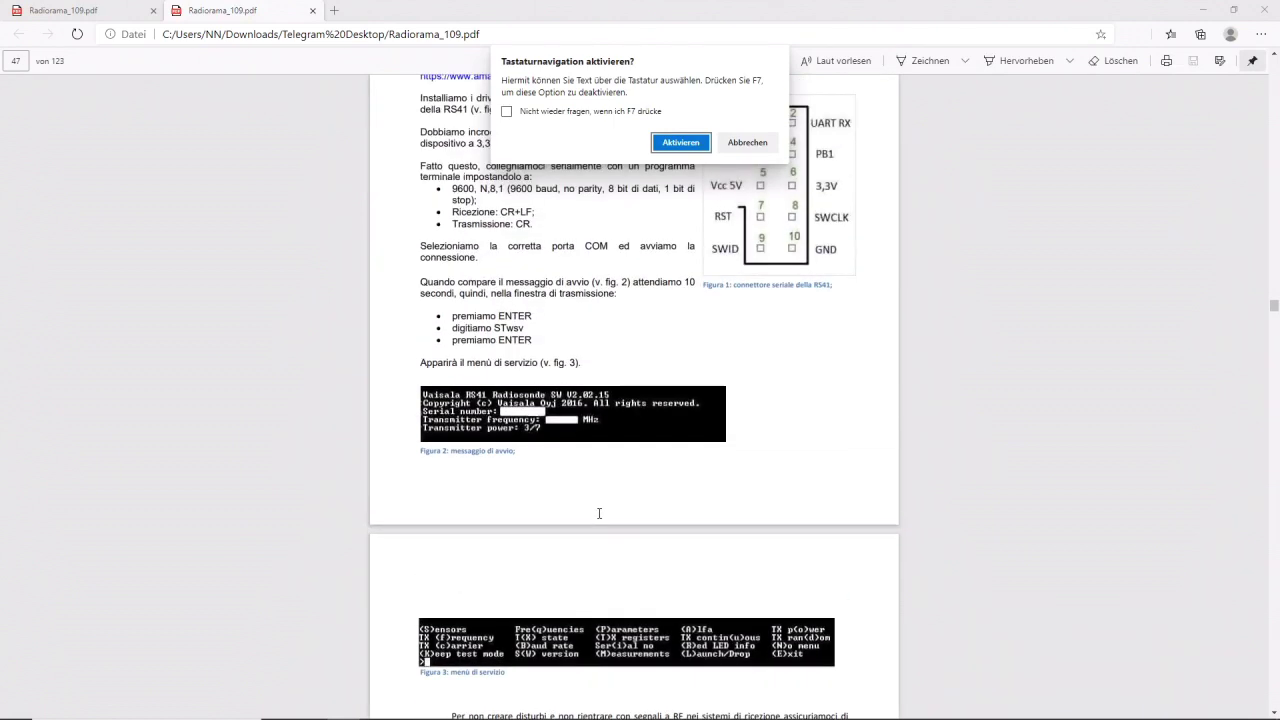